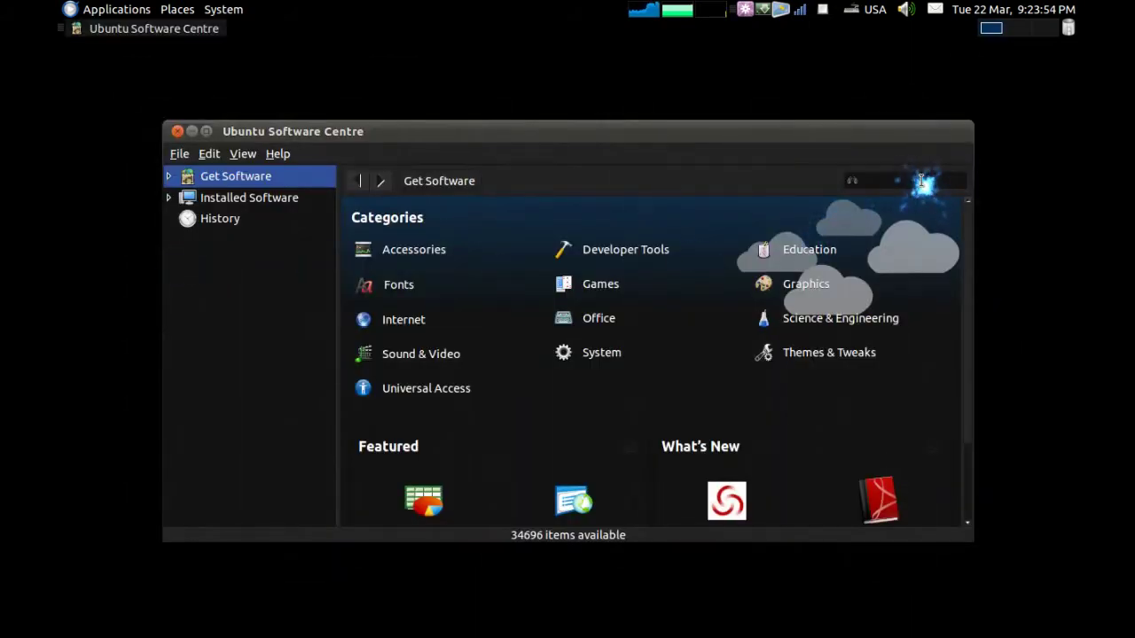
Search the software catalogue for docky, select its entry, and close the Software Centre
{"action": "left_click", "coordinate": [922, 182]}
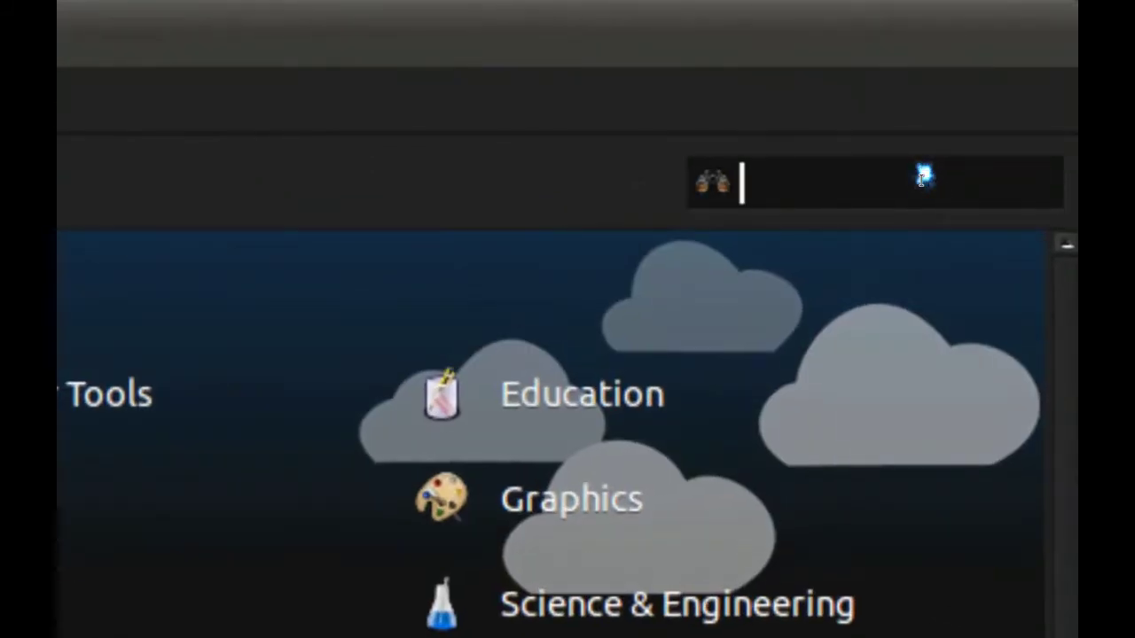
{"action": "type", "text": "dod"}
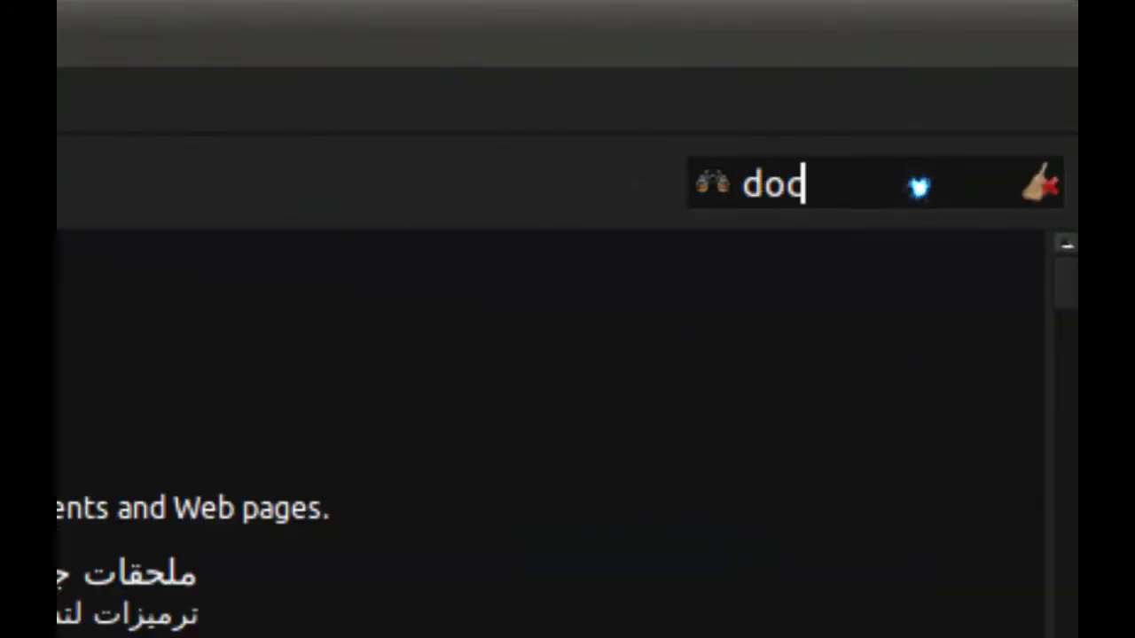
{"action": "type", "text": "ky"}
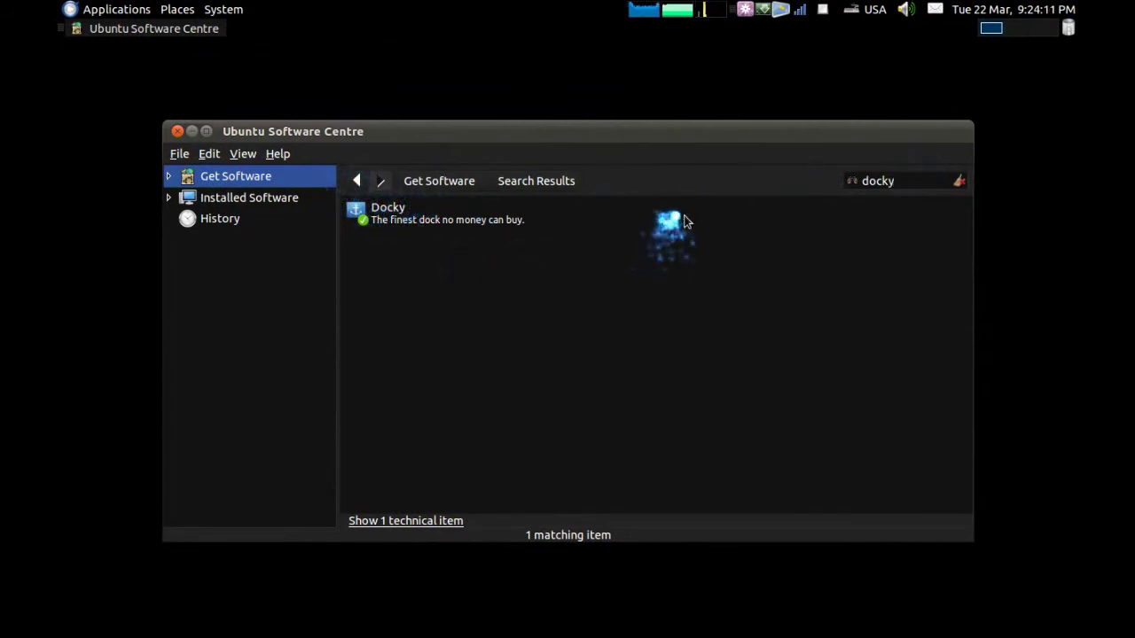
{"action": "left_click", "coordinate": [687, 222]}
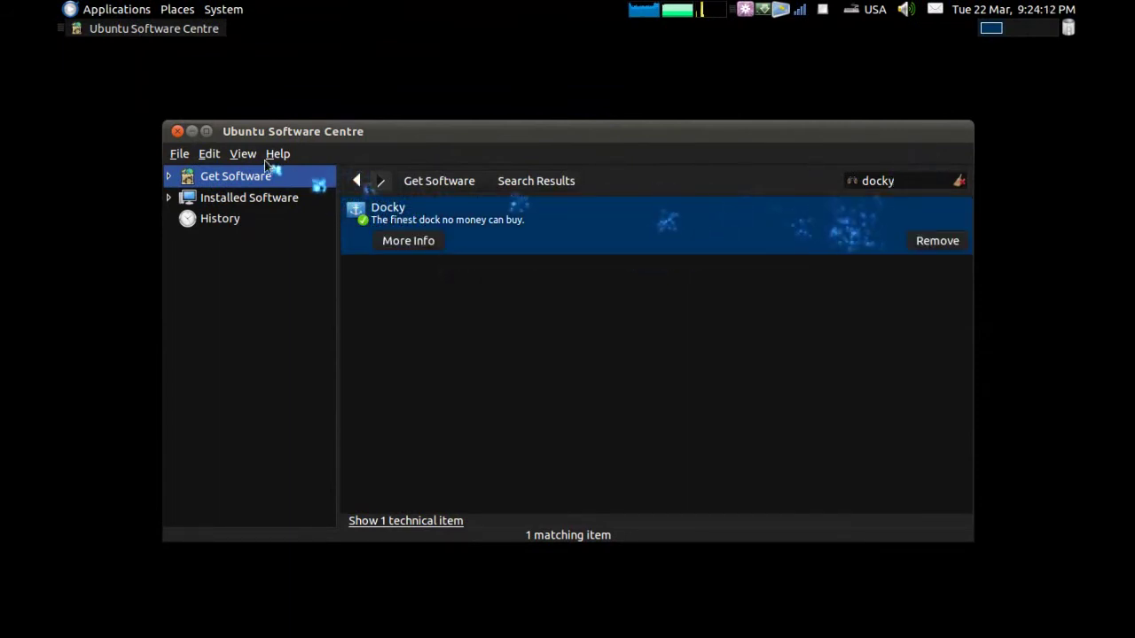
{"action": "left_click", "coordinate": [177, 131]}
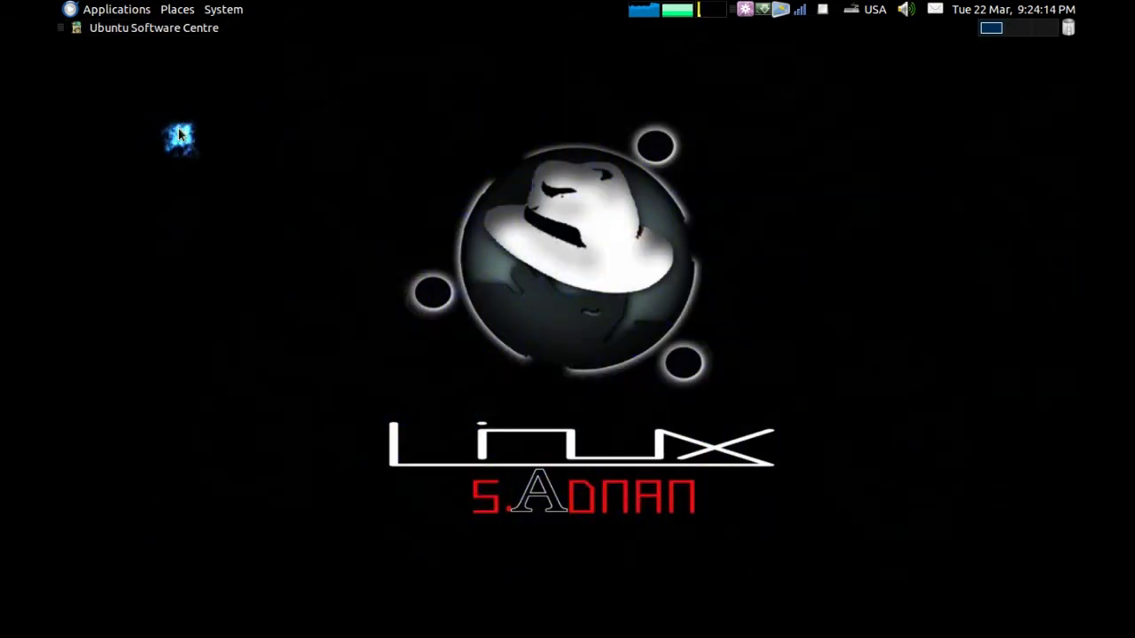
Launch Docky and open its configuration for the main launcher dock along the desktop's lower edge
{"action": "left_click", "coordinate": [79, 7]}
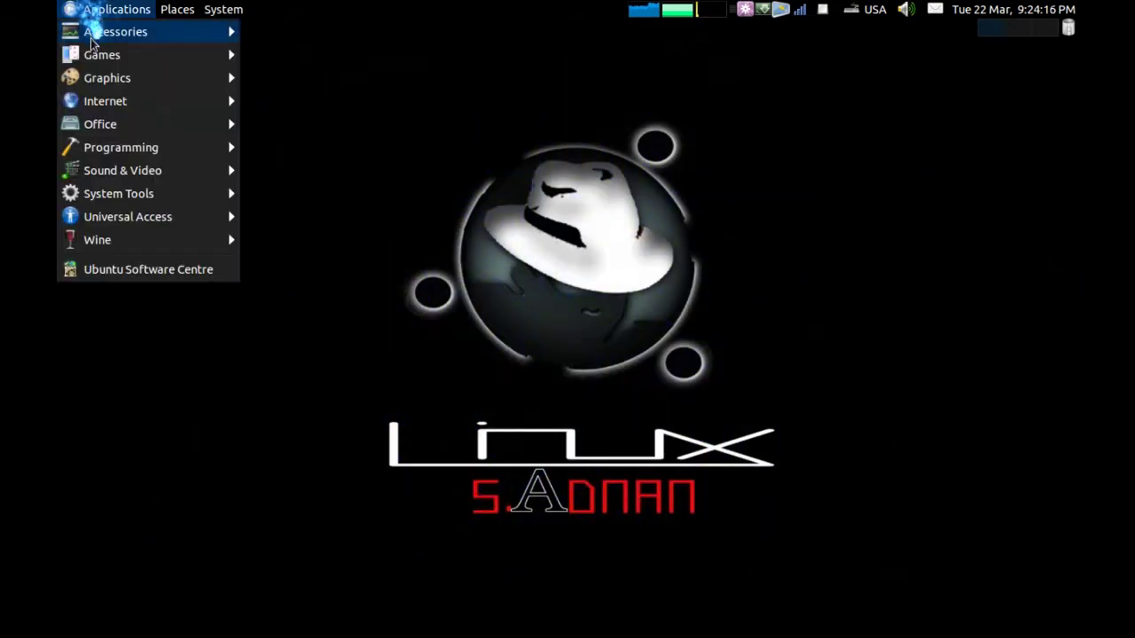
{"action": "mouse_move", "coordinate": [91, 40]}
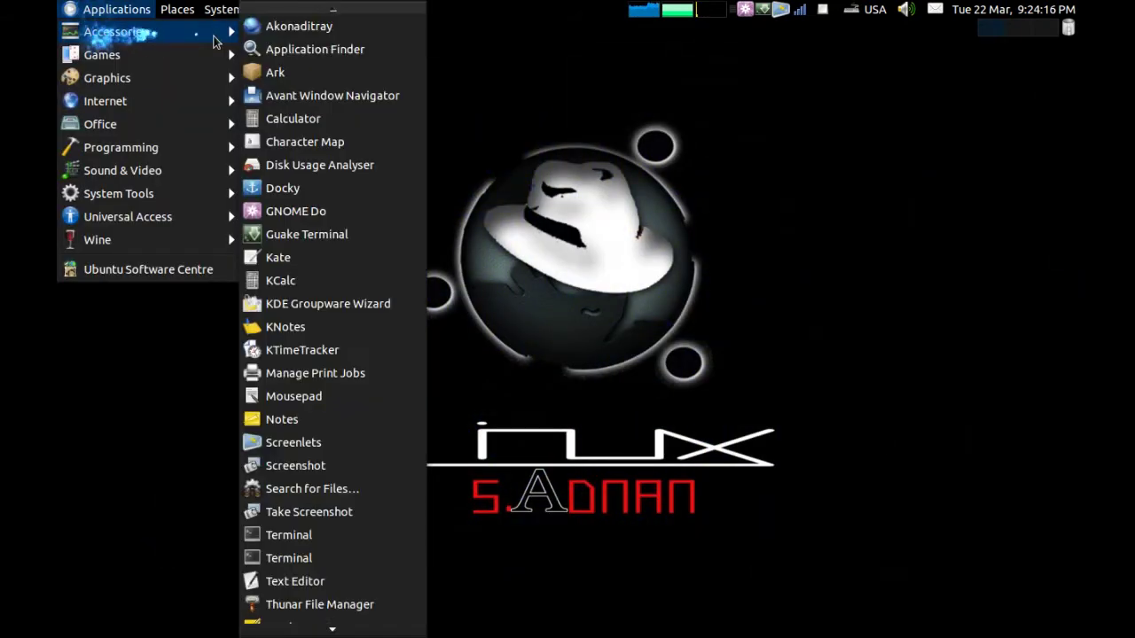
{"action": "left_click", "coordinate": [324, 192]}
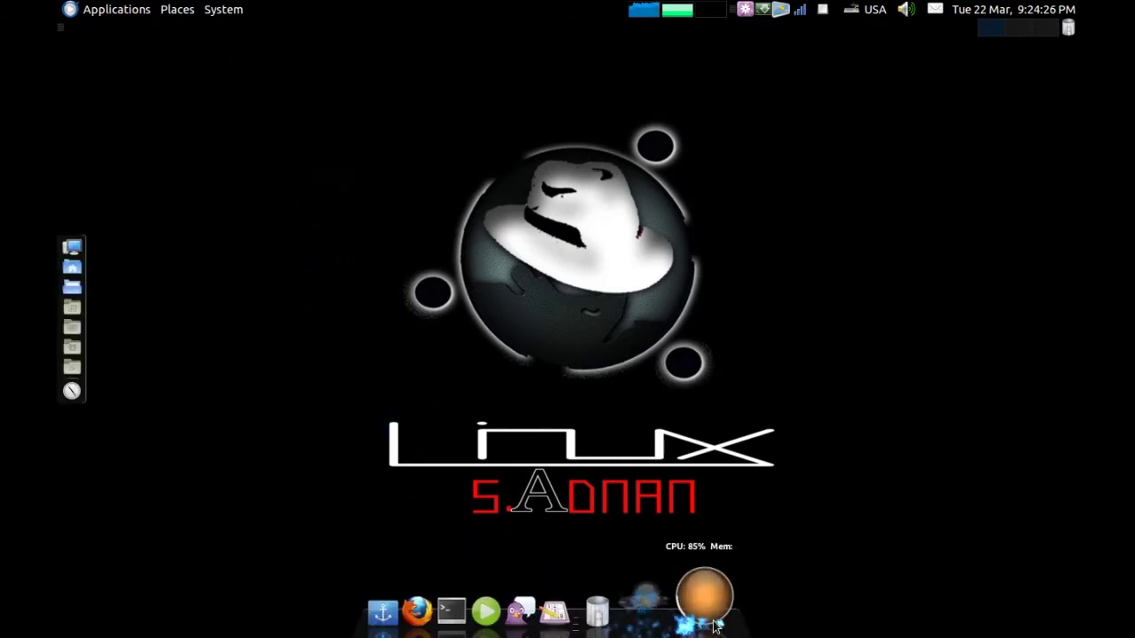
{"action": "left_click_drag", "start_coordinate": [376, 617], "coordinate": [417, 606]}
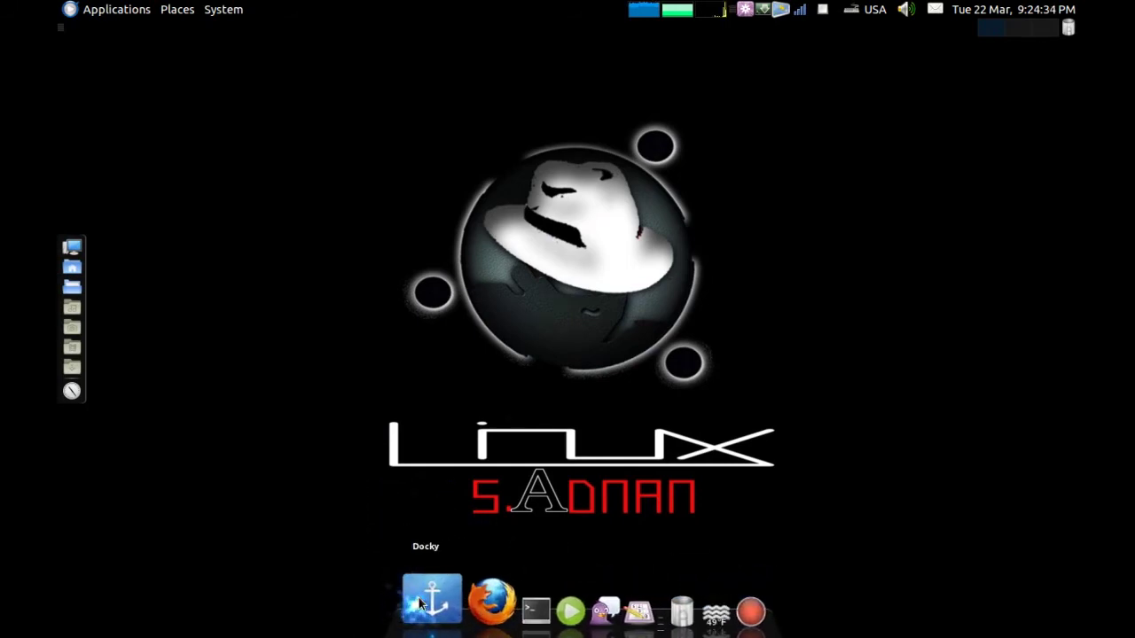
{"action": "left_click", "coordinate": [421, 605]}
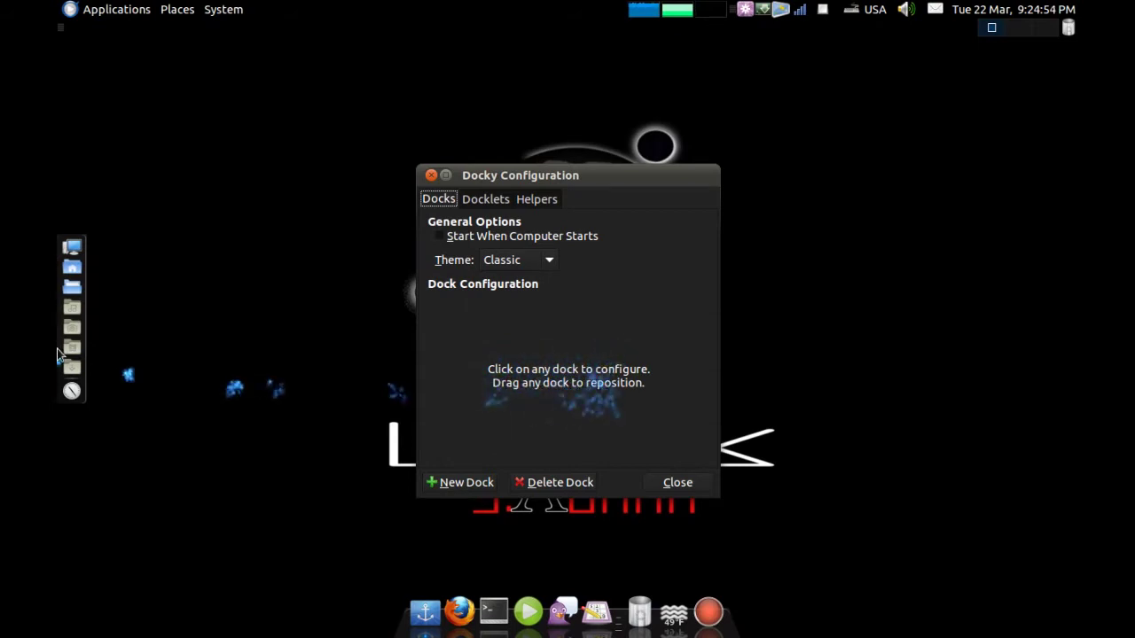
{"action": "left_click", "coordinate": [71, 310]}
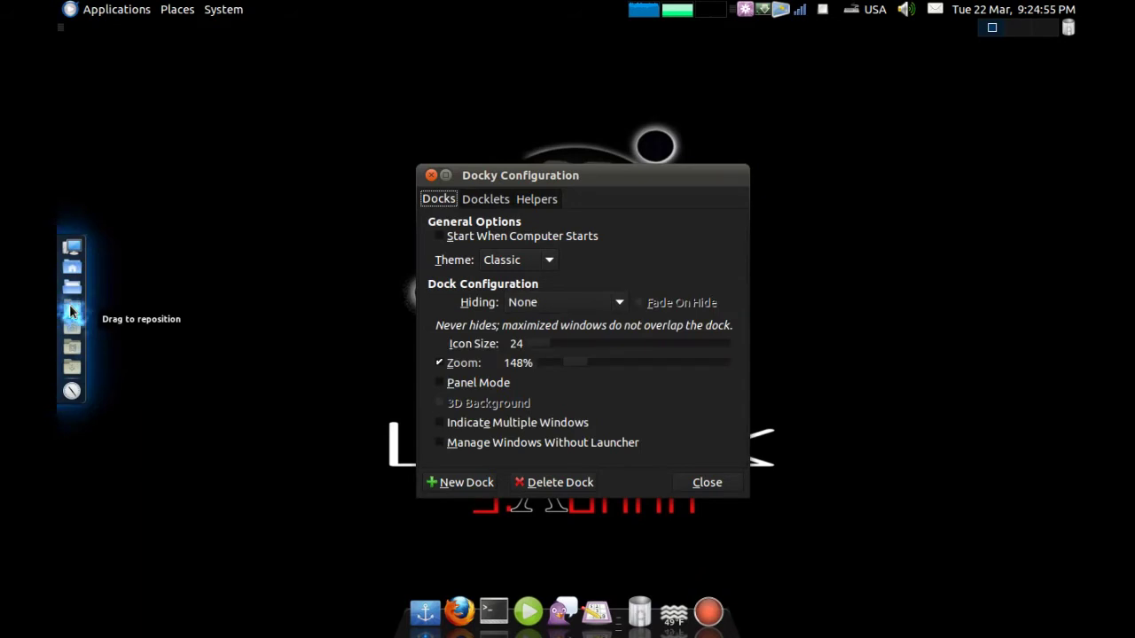
{"action": "left_click", "coordinate": [540, 608]}
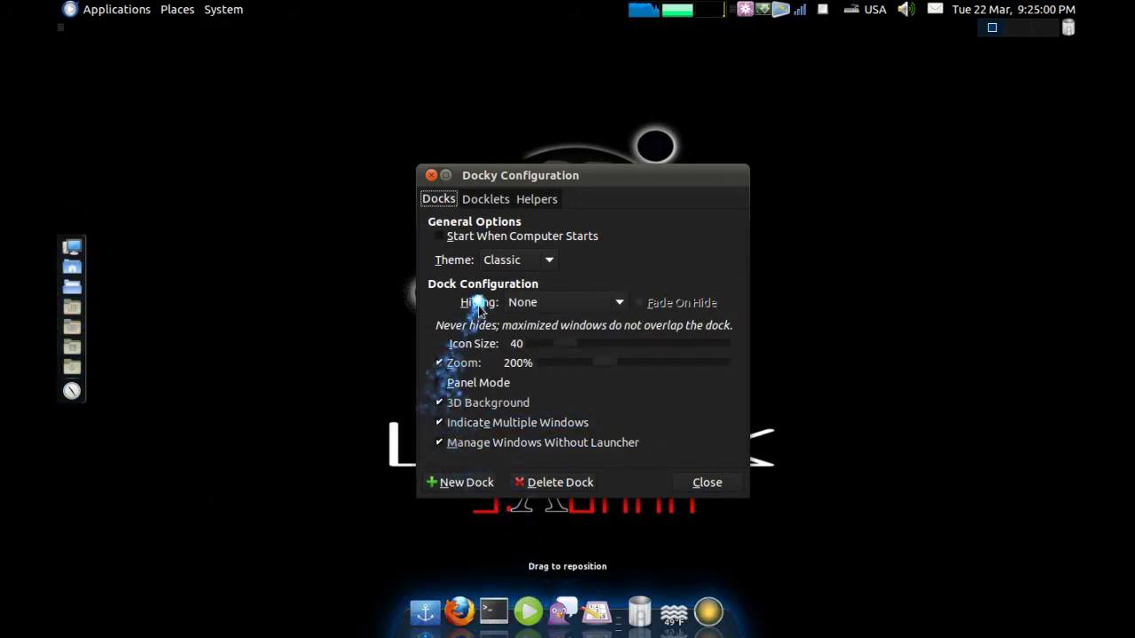
Try the Air, HUD and Smoke dock themes and switch the theme back to Classic
{"action": "left_click", "coordinate": [543, 260]}
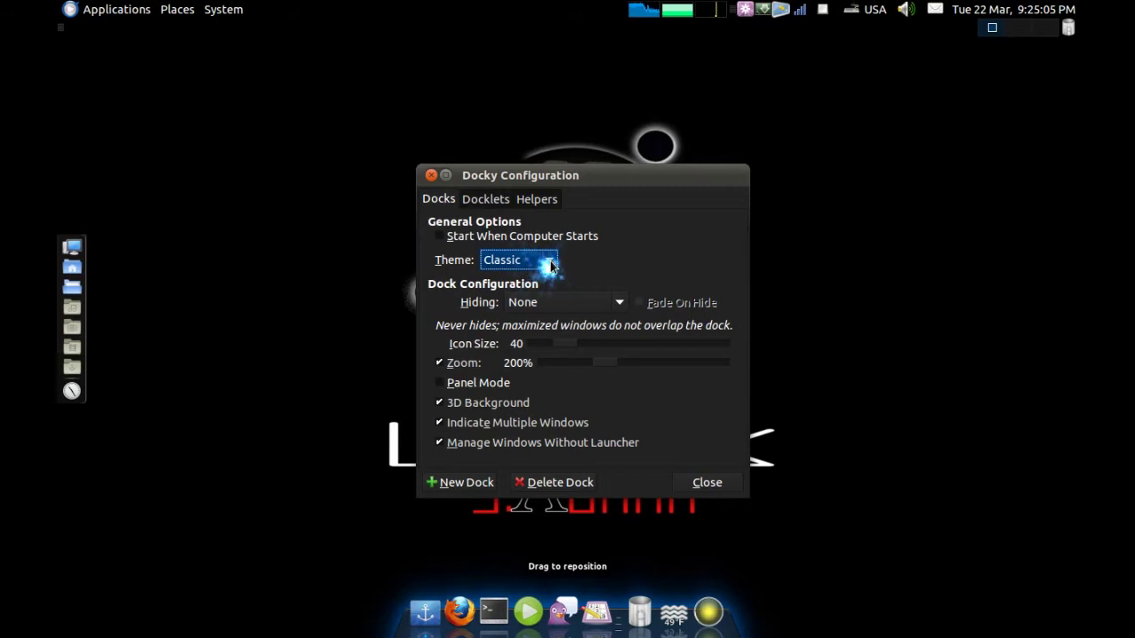
{"action": "left_click", "coordinate": [550, 264]}
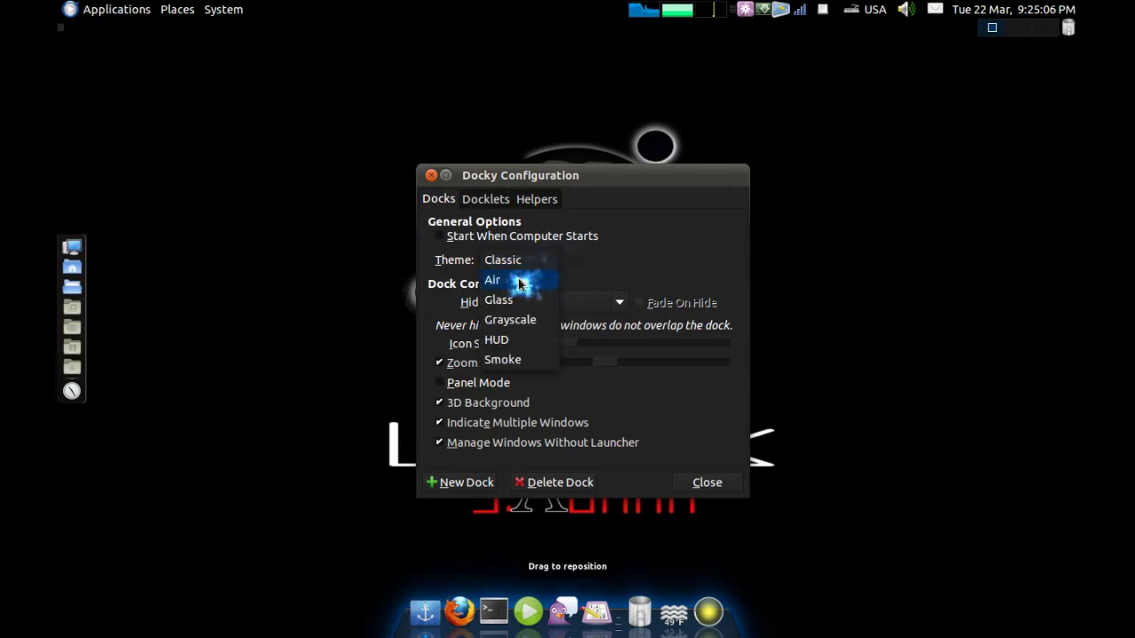
{"action": "left_click", "coordinate": [522, 280]}
{"action": "left_click", "coordinate": [534, 262]}
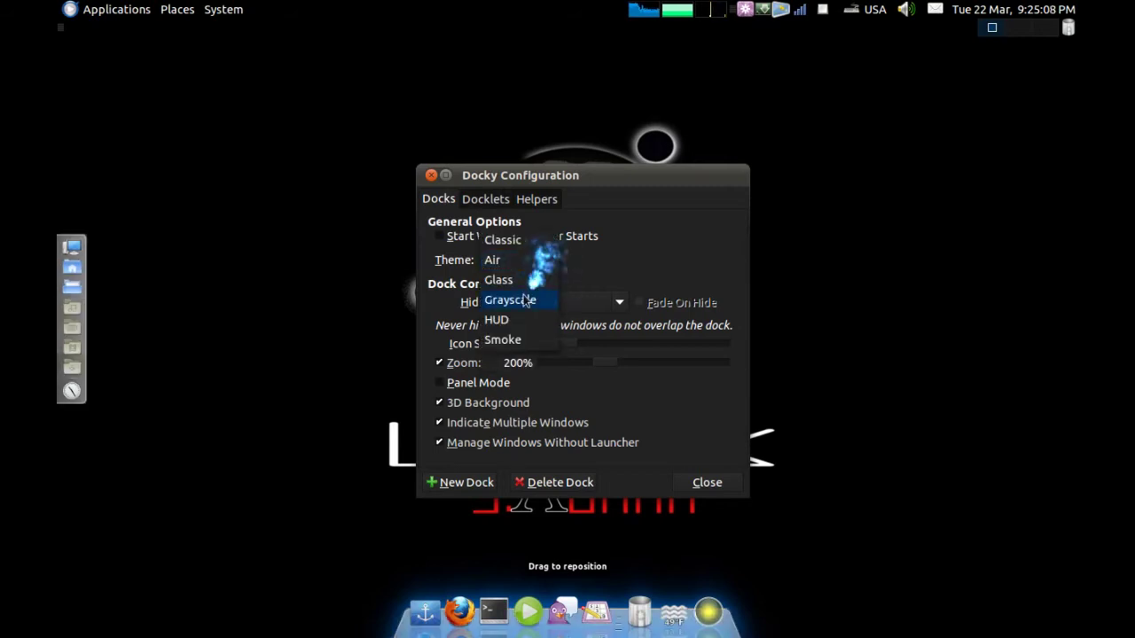
{"action": "left_click", "coordinate": [517, 320]}
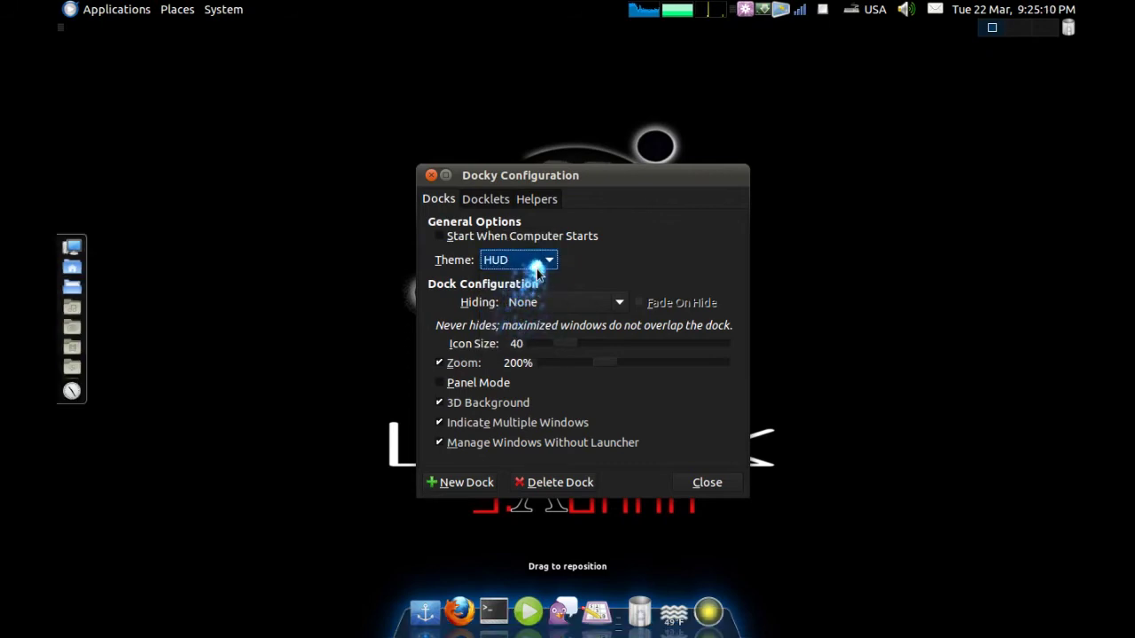
{"action": "left_click", "coordinate": [540, 261]}
{"action": "left_click", "coordinate": [522, 280]}
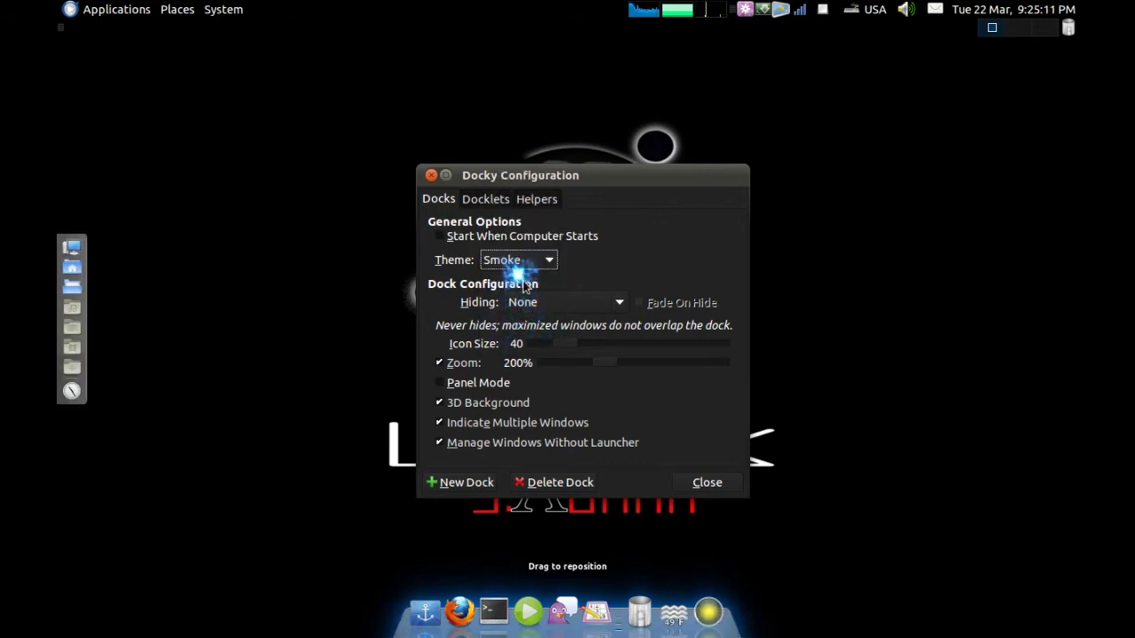
{"action": "left_click", "coordinate": [535, 263]}
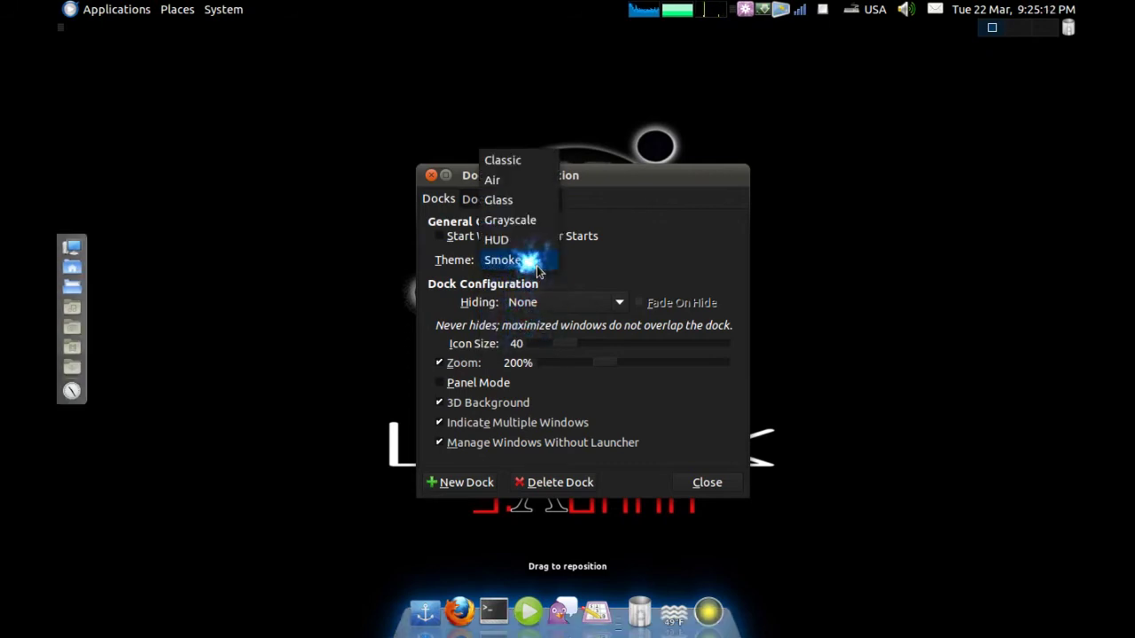
{"action": "left_click", "coordinate": [532, 157]}
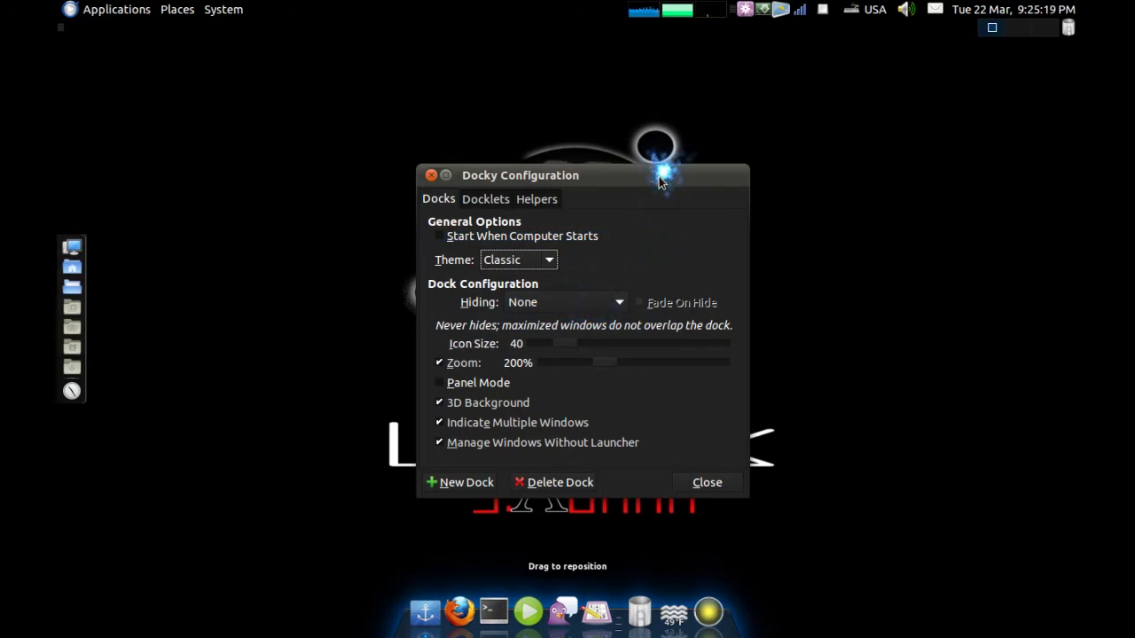
Try the Intellihide and Window Dodge hiding modes with the configuration window maximized, and restore the window and the None hiding mode
{"action": "double_click", "coordinate": [611, 175]}
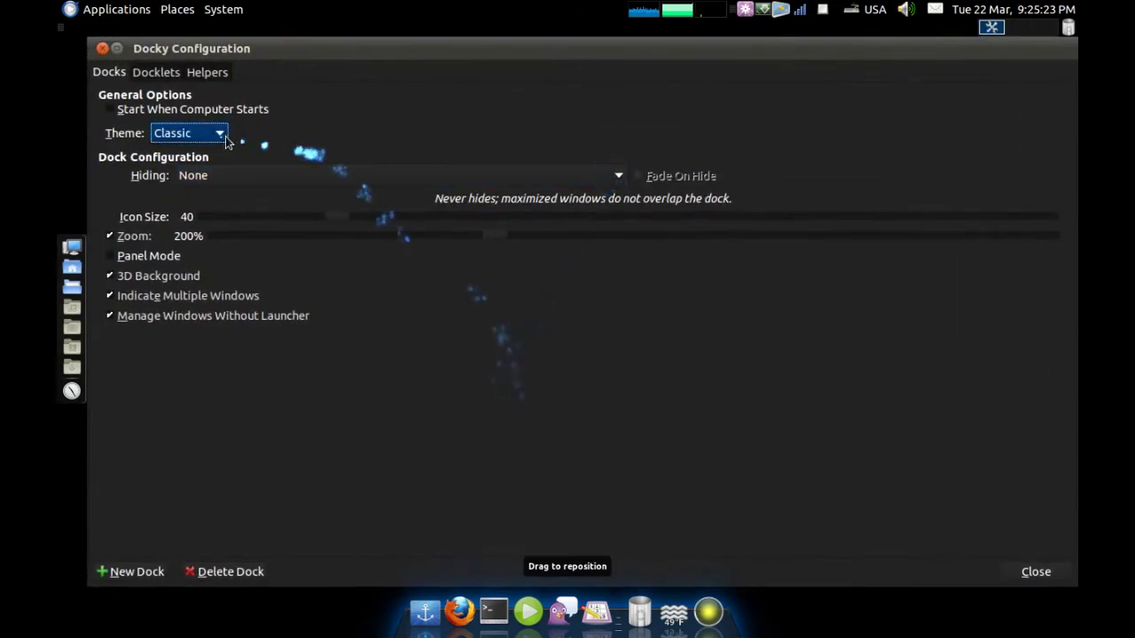
{"action": "left_click", "coordinate": [214, 133]}
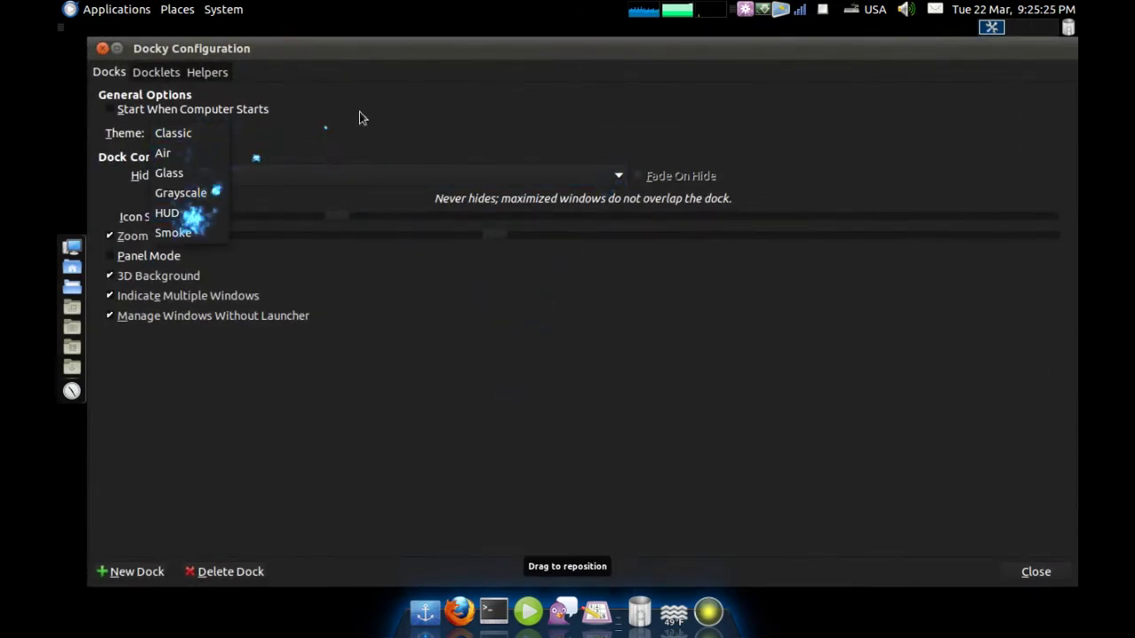
{"action": "left_click", "coordinate": [363, 138]}
{"action": "left_click", "coordinate": [350, 174]}
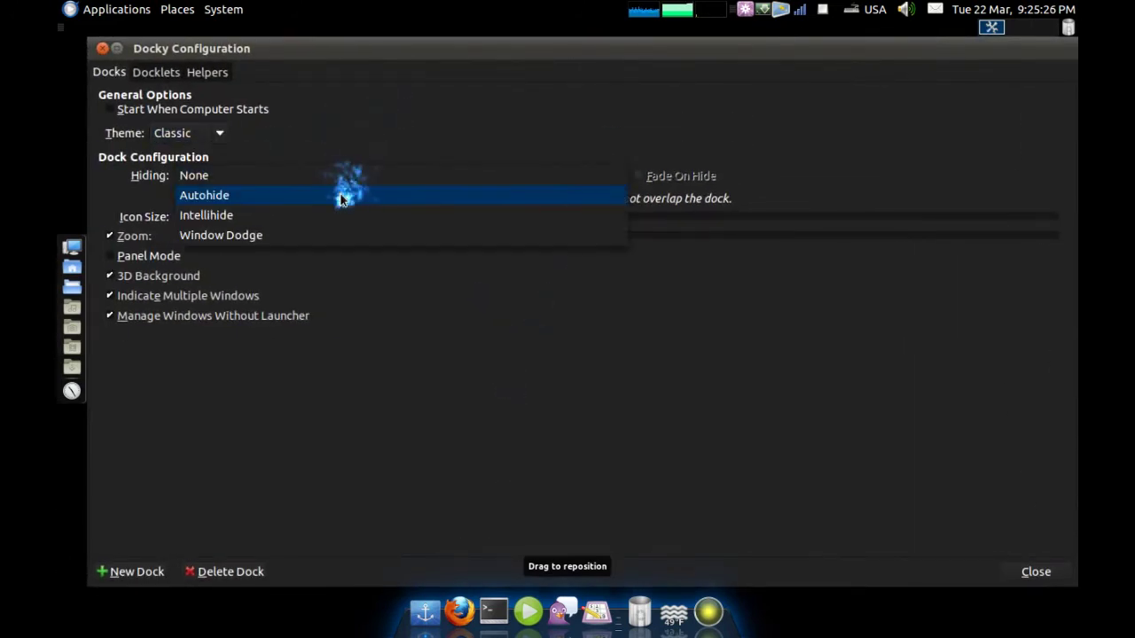
{"action": "left_click", "coordinate": [327, 214]}
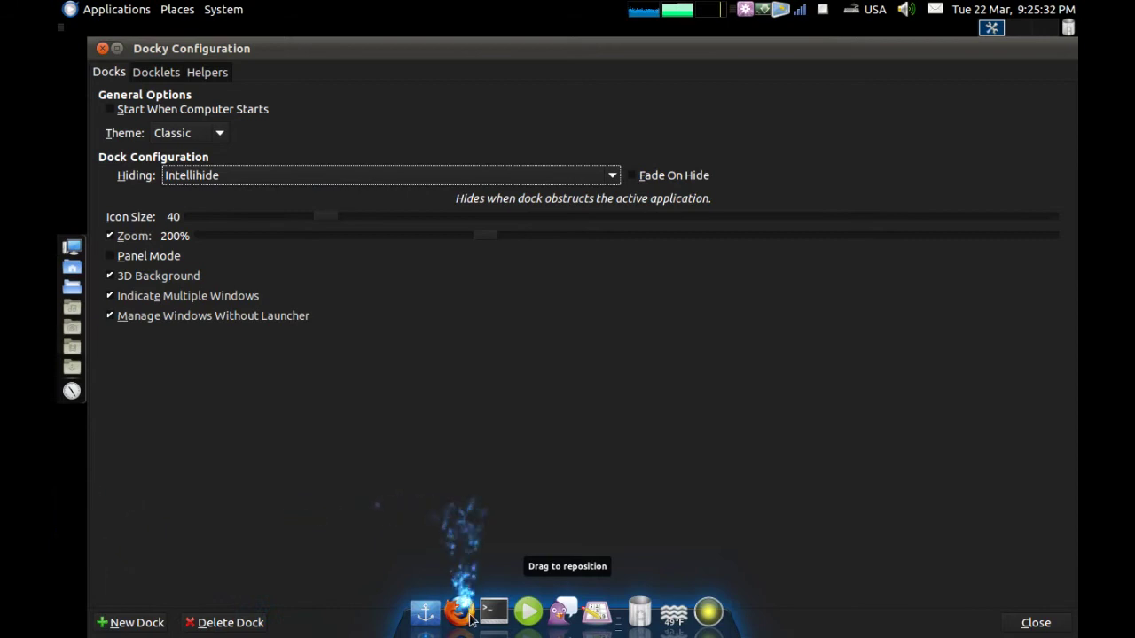
{"action": "left_click", "coordinate": [376, 174]}
{"action": "left_click", "coordinate": [387, 194]}
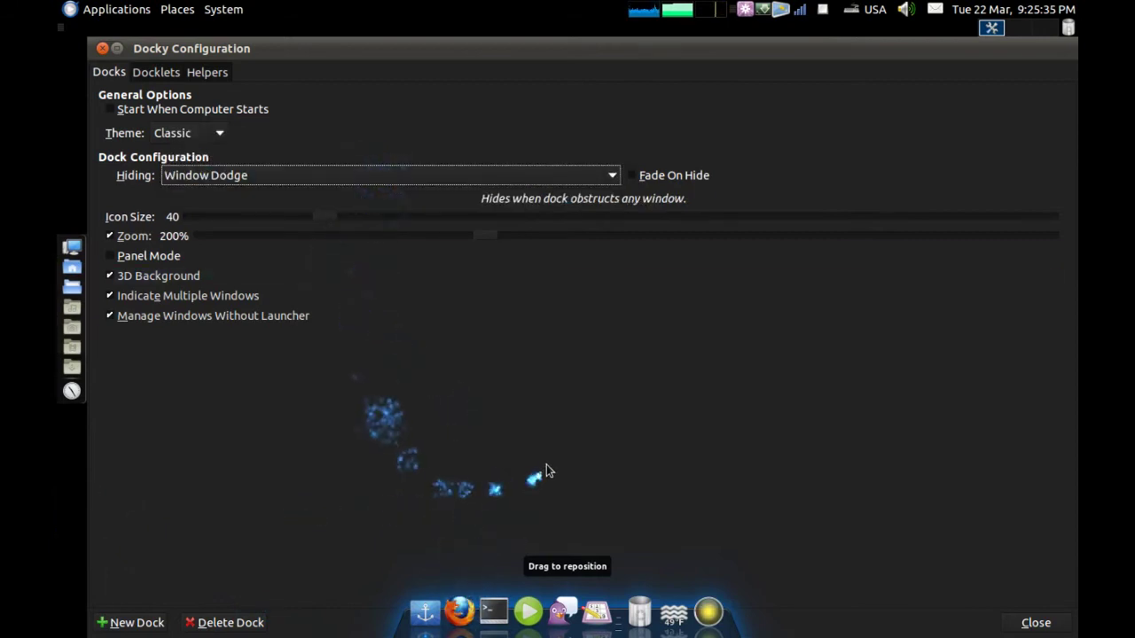
{"action": "double_click", "coordinate": [401, 51]}
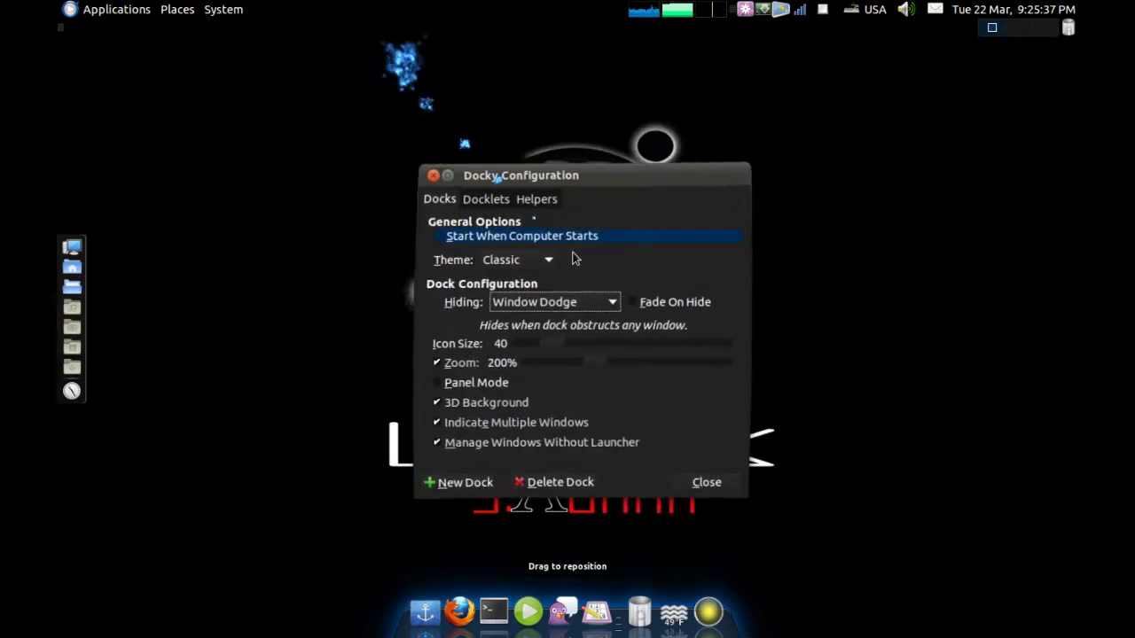
{"action": "left_click", "coordinate": [551, 307]}
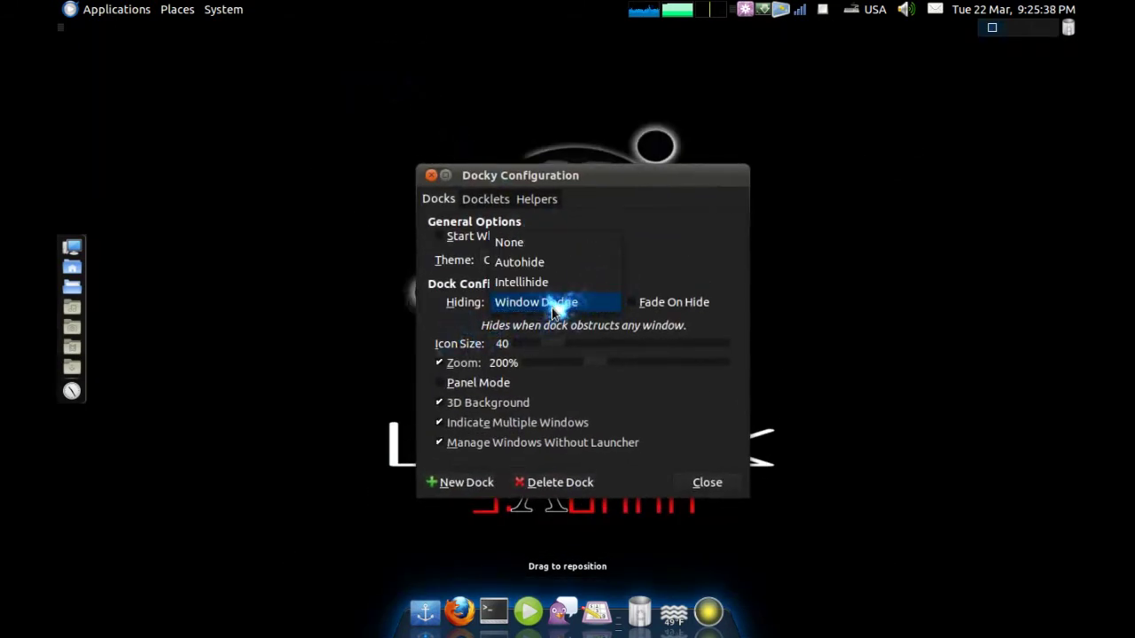
{"action": "left_click", "coordinate": [553, 240]}
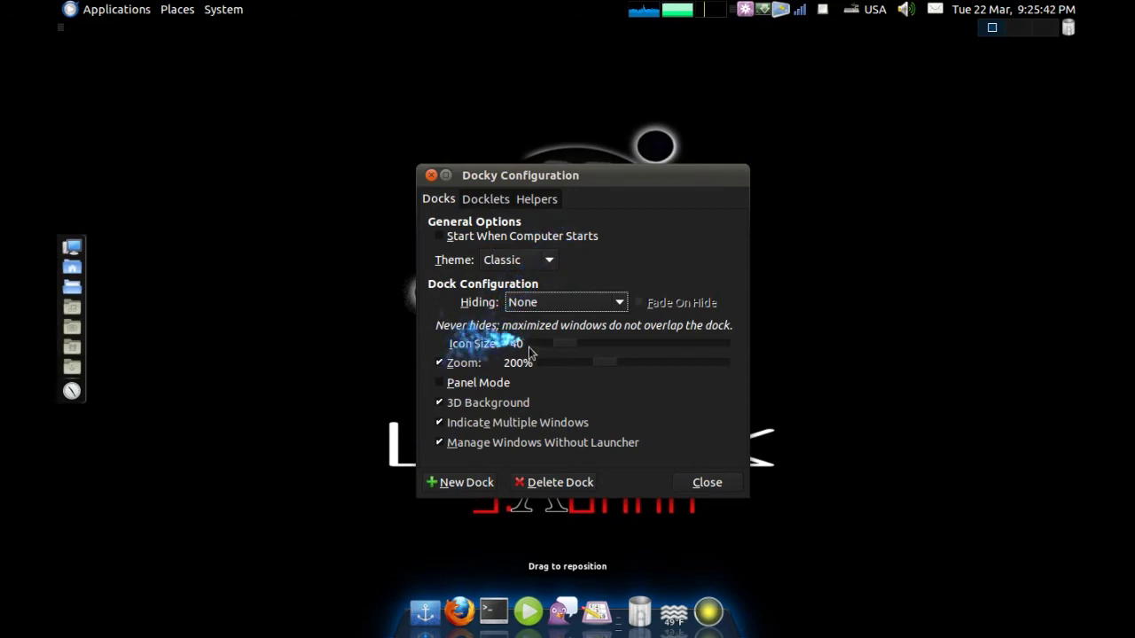
Set the launcher dock's icon size to 32 and its zoom to 182%
{"action": "left_click_drag", "start_coordinate": [566, 346], "coordinate": [629, 347]}
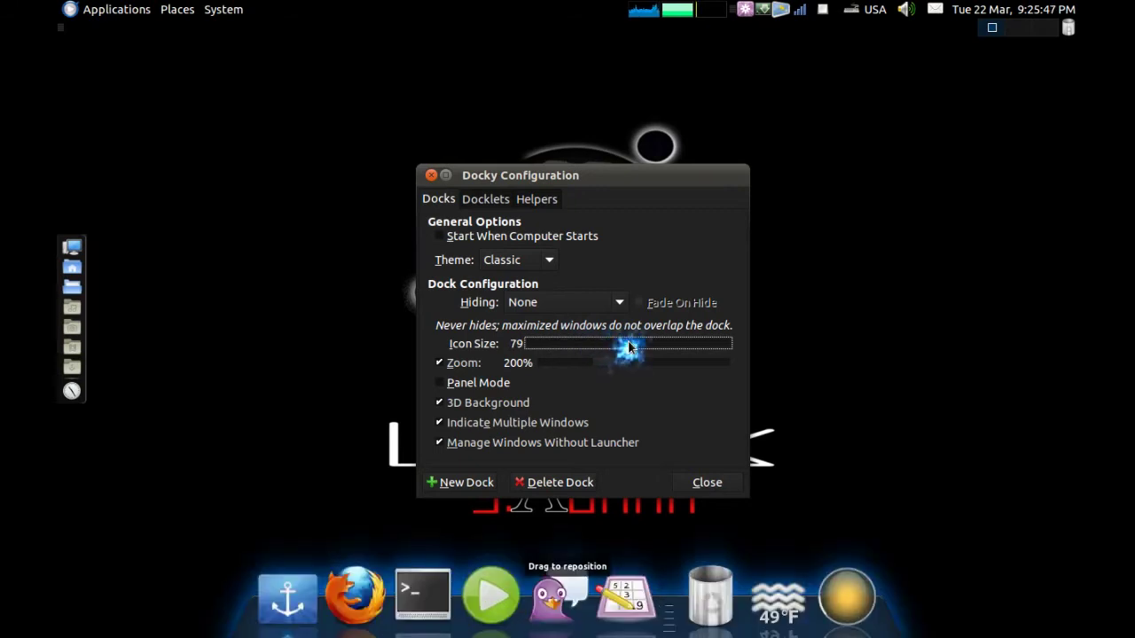
{"action": "left_click_drag", "start_coordinate": [616, 345], "coordinate": [545, 344]}
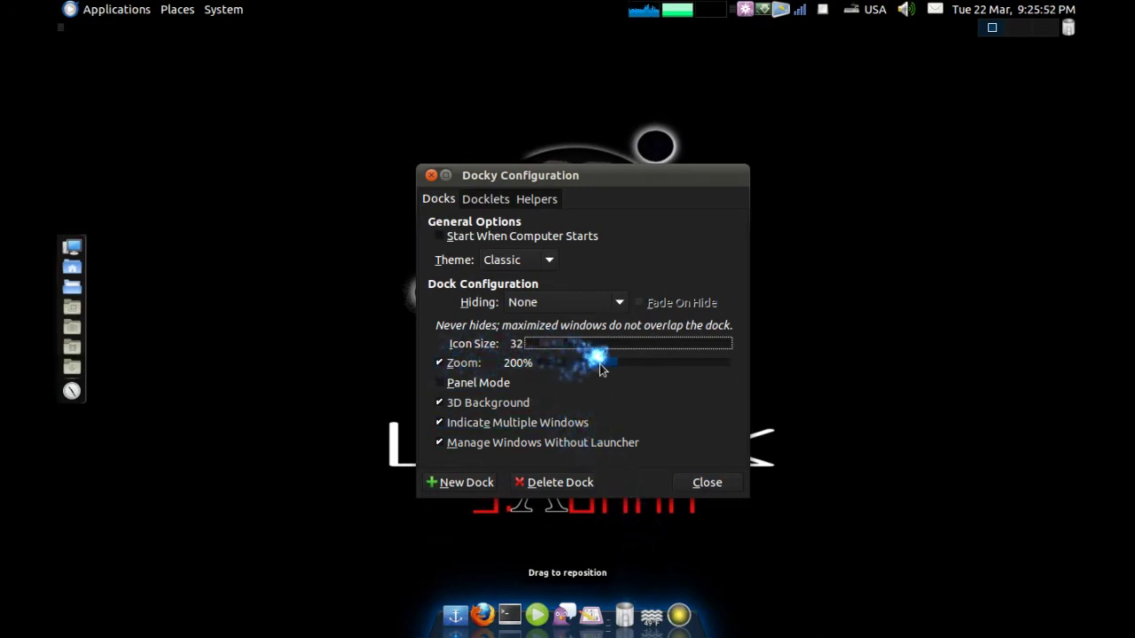
{"action": "left_click_drag", "start_coordinate": [599, 369], "coordinate": [630, 366]}
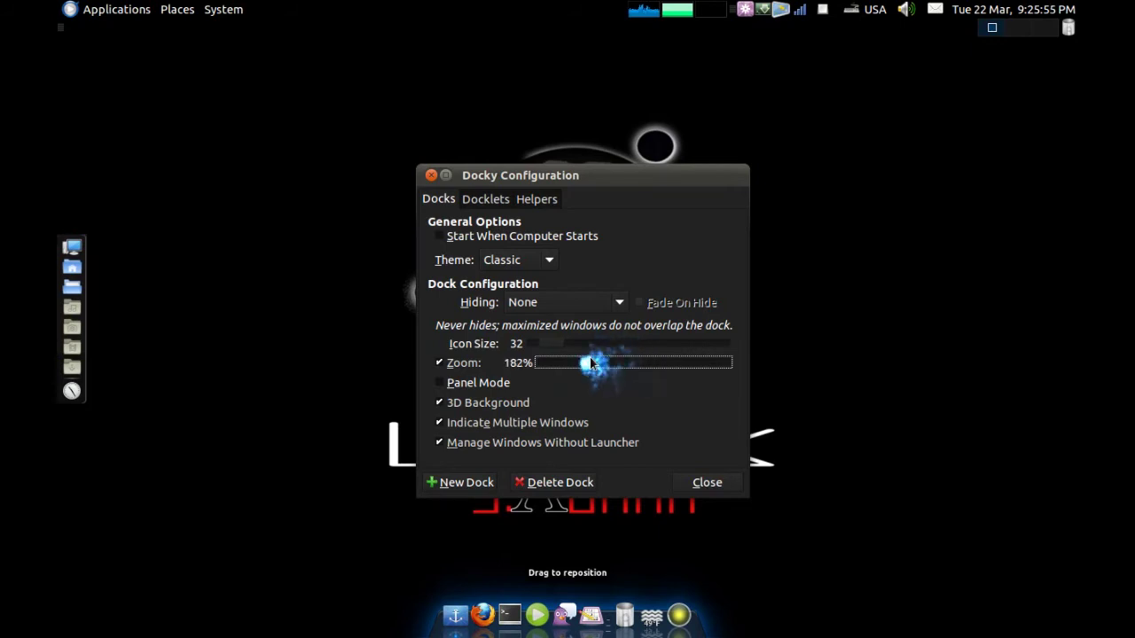
Switch the launcher dock's zoom effect off and on several times, ending with it enabled
{"action": "left_click", "coordinate": [440, 364]}
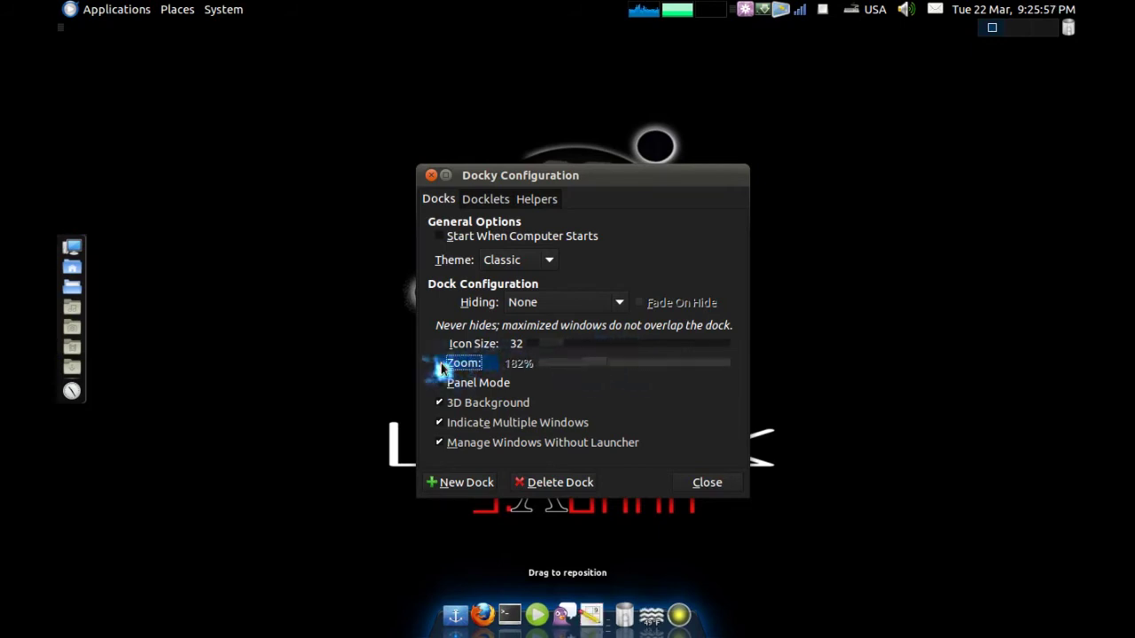
{"action": "left_click", "coordinate": [441, 364]}
{"action": "left_click", "coordinate": [440, 364]}
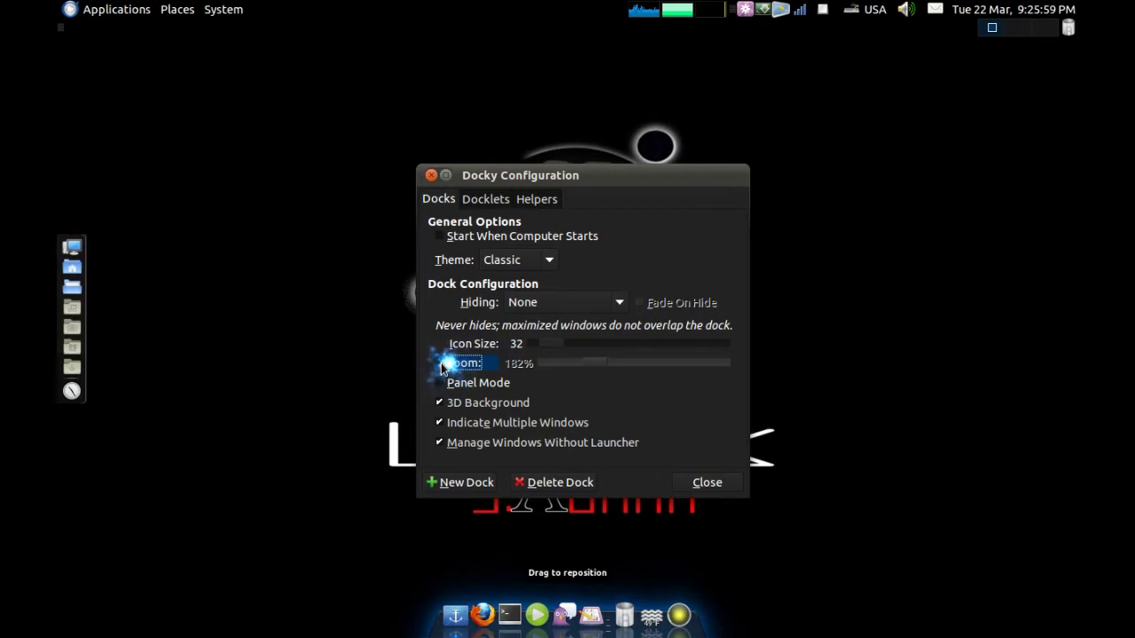
{"action": "left_click", "coordinate": [441, 364]}
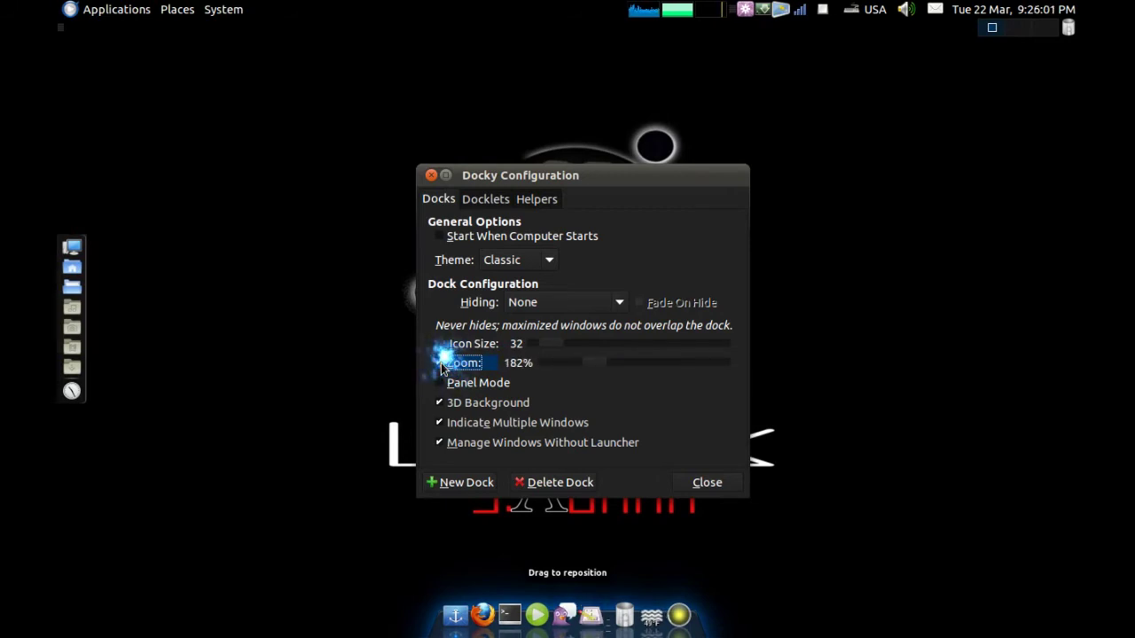
{"action": "left_click", "coordinate": [441, 364]}
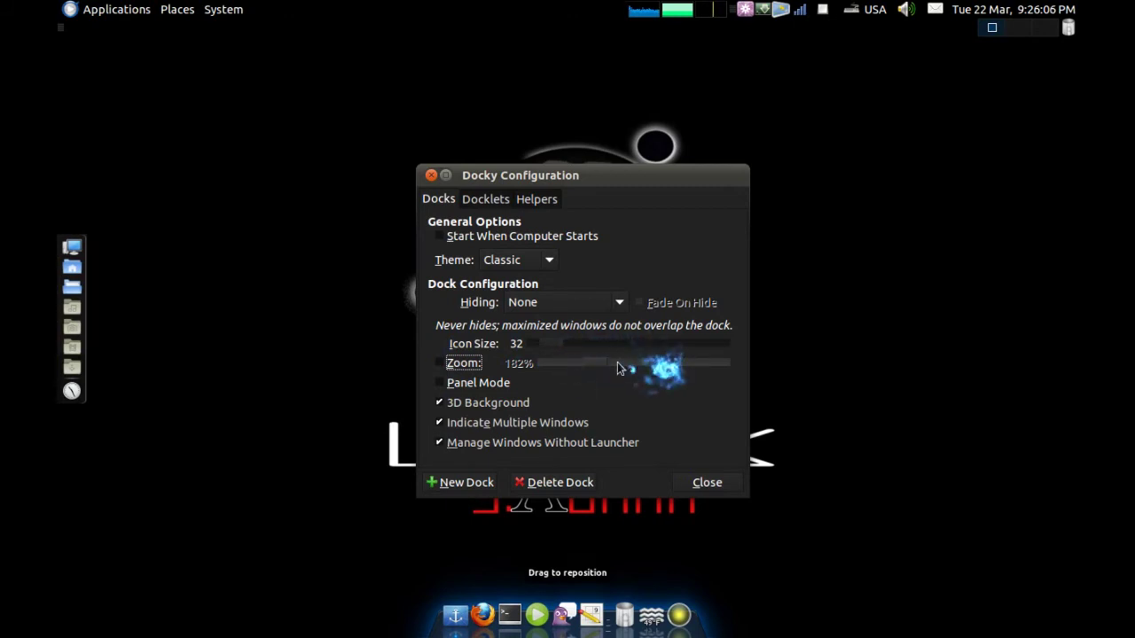
{"action": "left_click", "coordinate": [452, 365]}
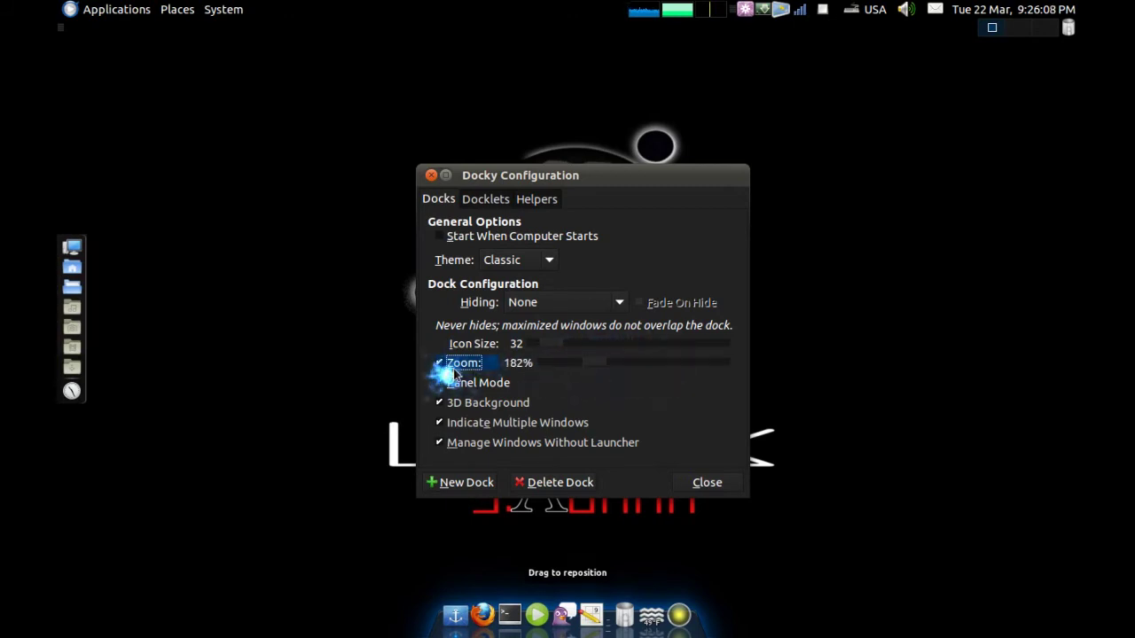
Lower the launcher dock's zoom to 100%, switch the zoom effect off and on, and raise it to 287%
{"action": "left_click_drag", "start_coordinate": [567, 370], "coordinate": [435, 376]}
{"action": "left_click", "coordinate": [442, 371]}
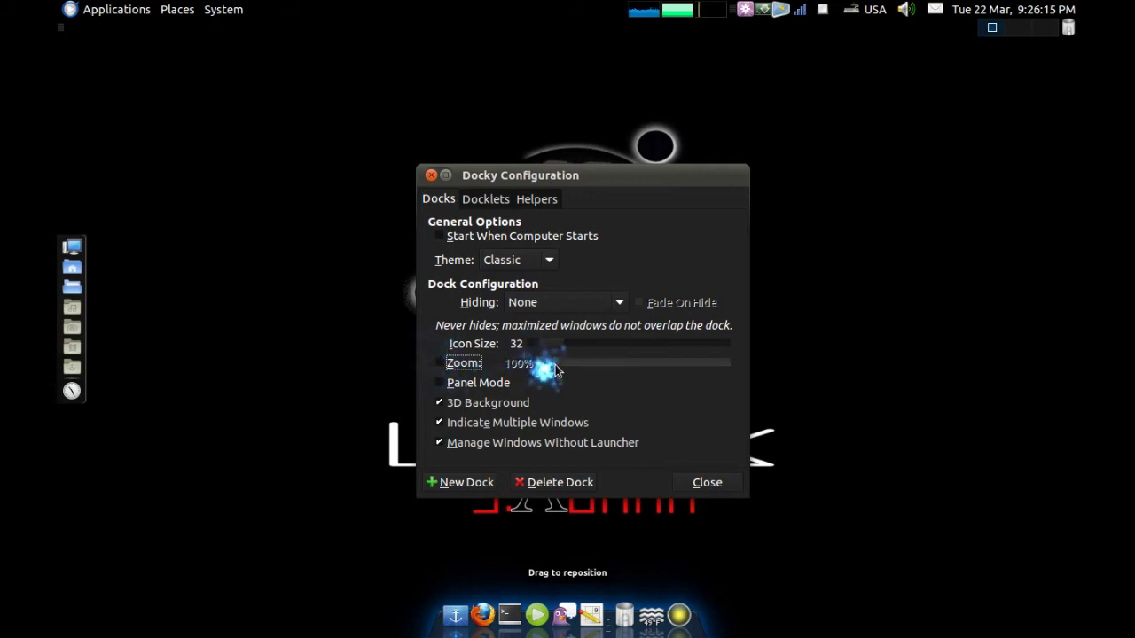
{"action": "key", "text": "space"}
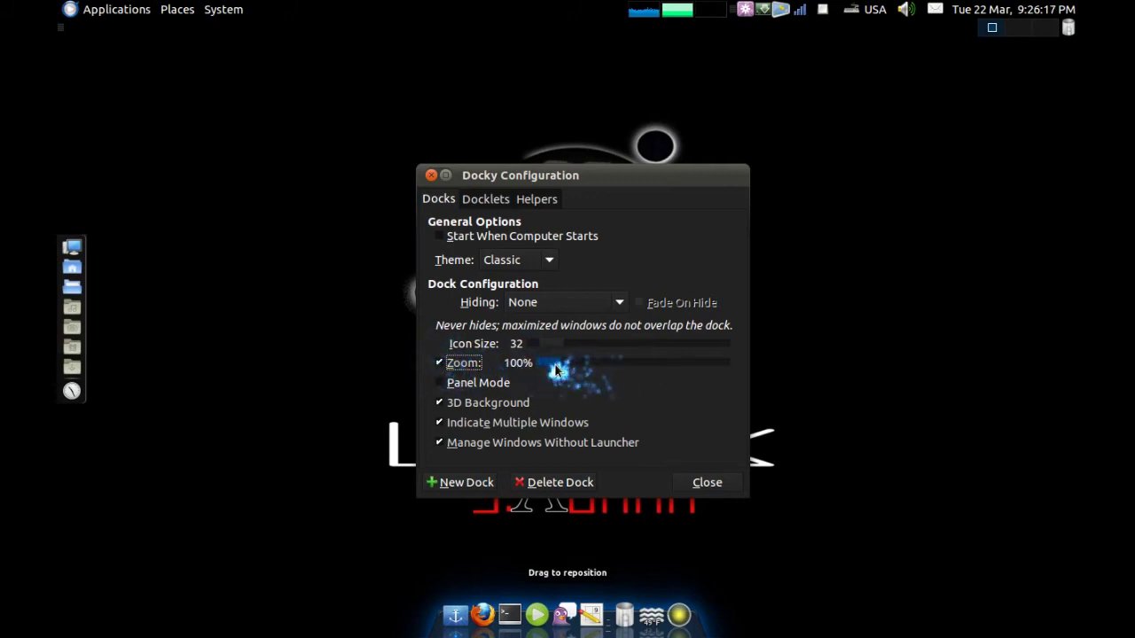
{"action": "left_click_drag", "start_coordinate": [557, 370], "coordinate": [654, 372]}
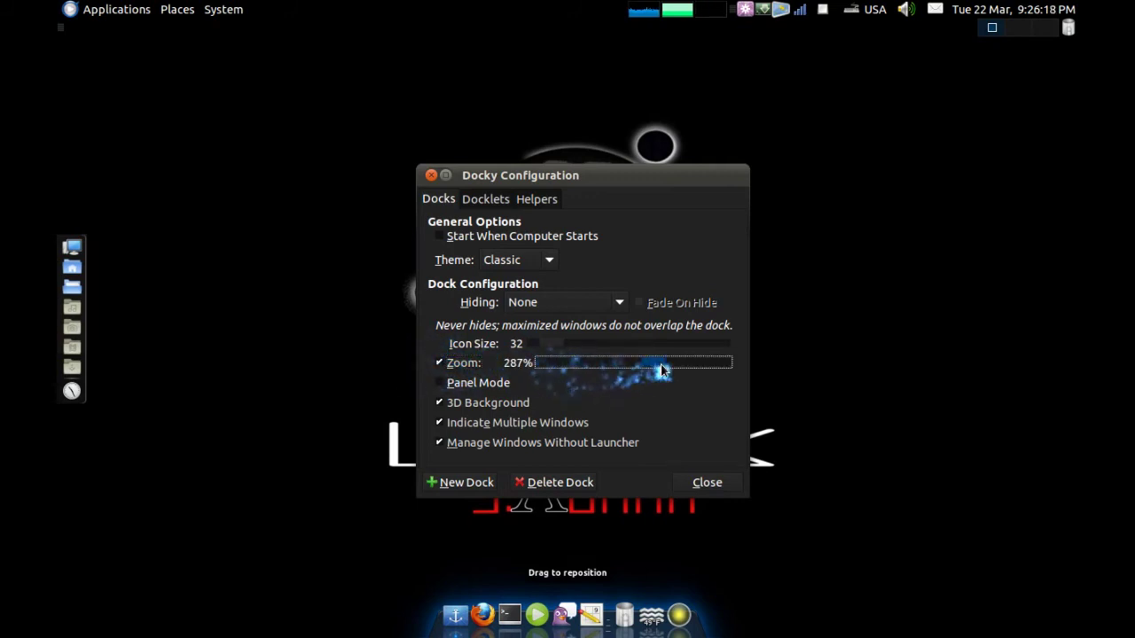
Try out Panel Mode, 3D Background and Indicate Multiple Windows on the launcher dock, keeping their original settings
{"action": "left_click", "coordinate": [449, 387]}
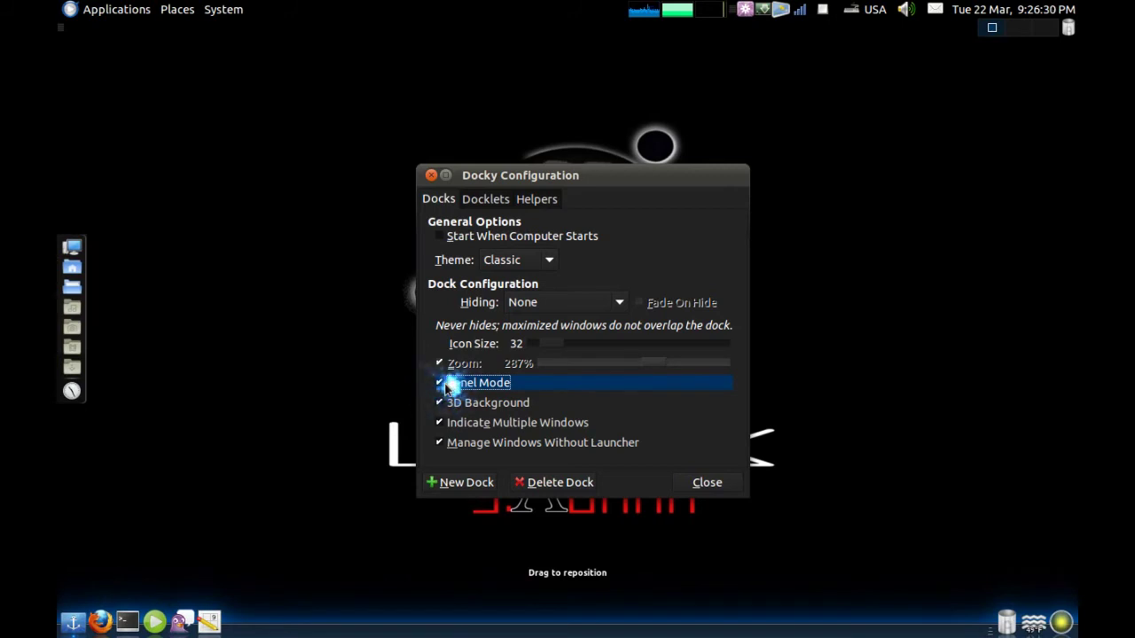
{"action": "left_click", "coordinate": [448, 386]}
{"action": "left_click", "coordinate": [446, 406]}
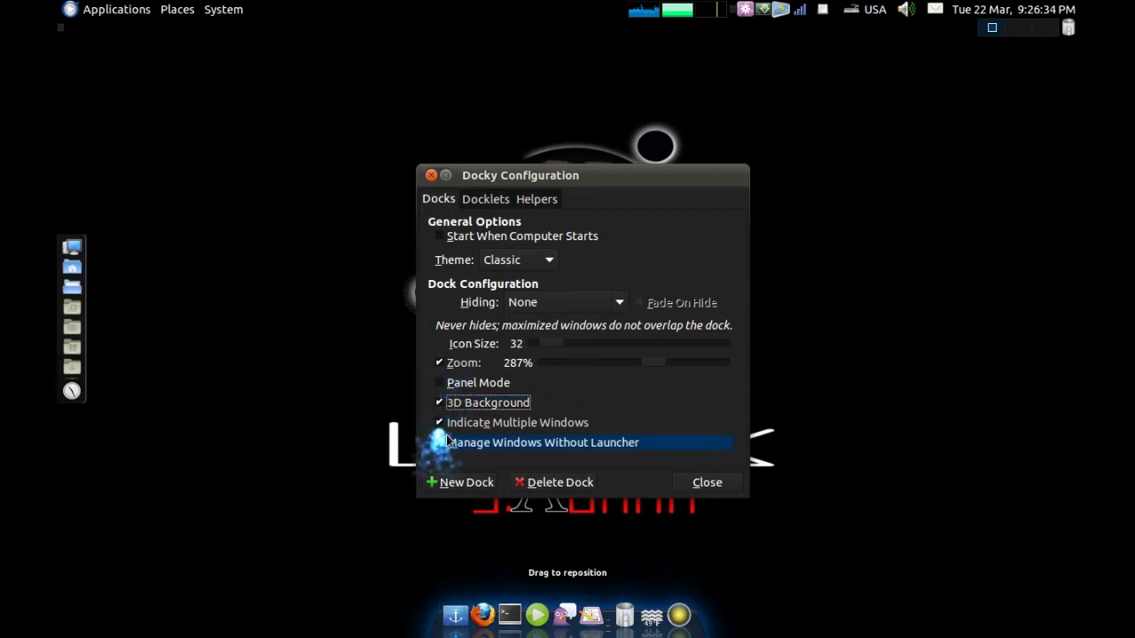
{"action": "left_click", "coordinate": [480, 429]}
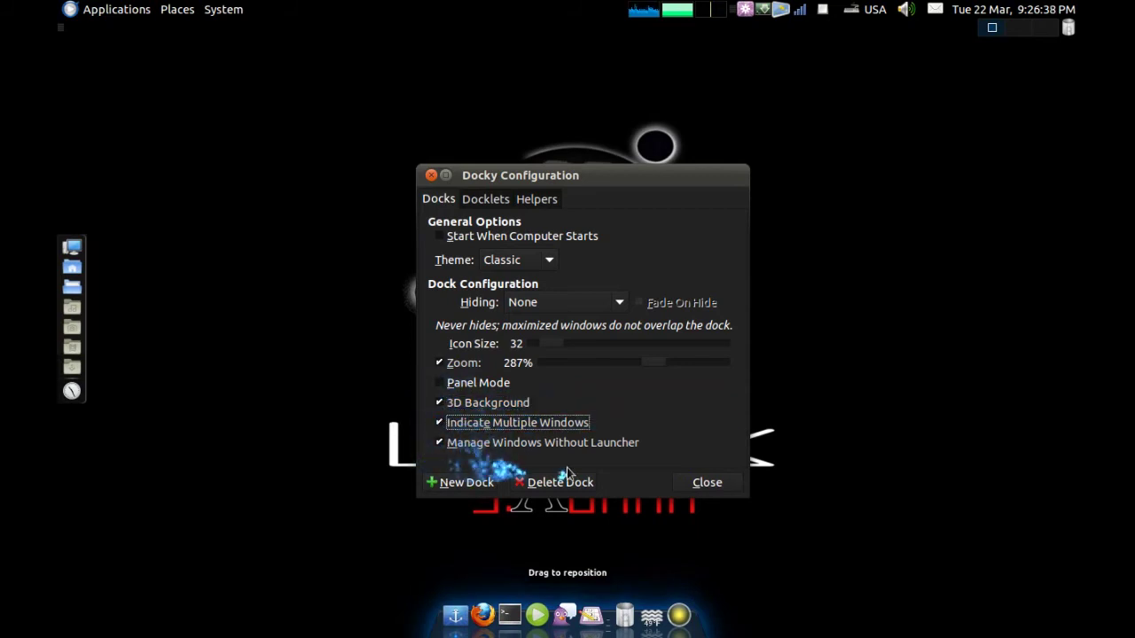
Add two new empty docks at the free screen edges and delete both of them again
{"action": "left_click", "coordinate": [476, 485]}
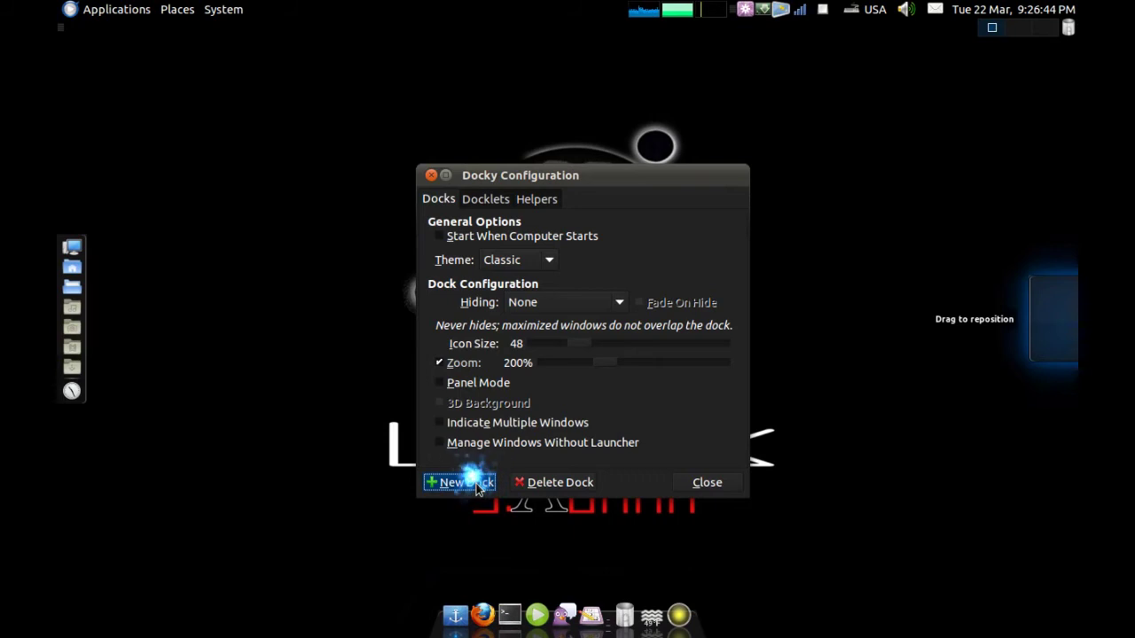
{"action": "left_click", "coordinate": [475, 486]}
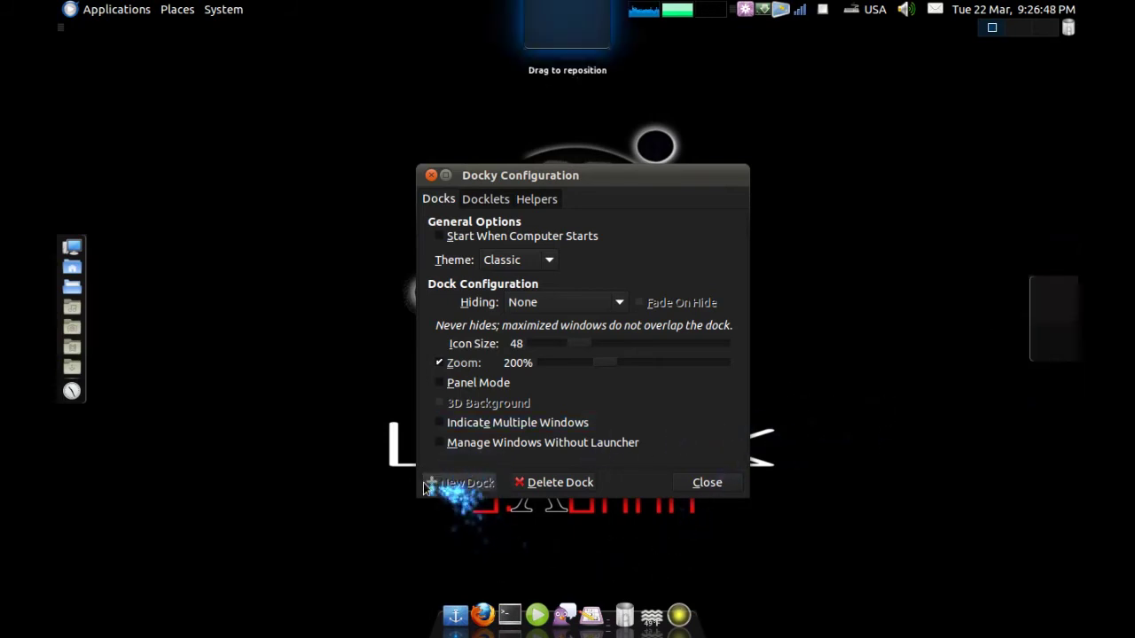
{"action": "left_click", "coordinate": [552, 484]}
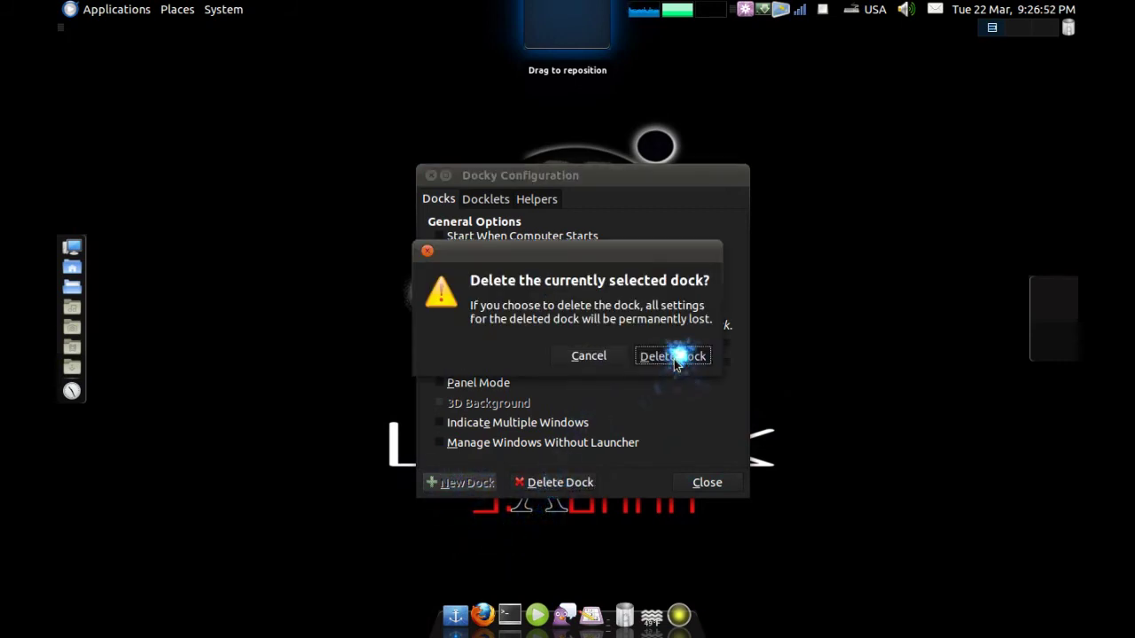
{"action": "left_click", "coordinate": [677, 356]}
{"action": "left_click", "coordinate": [1061, 314]}
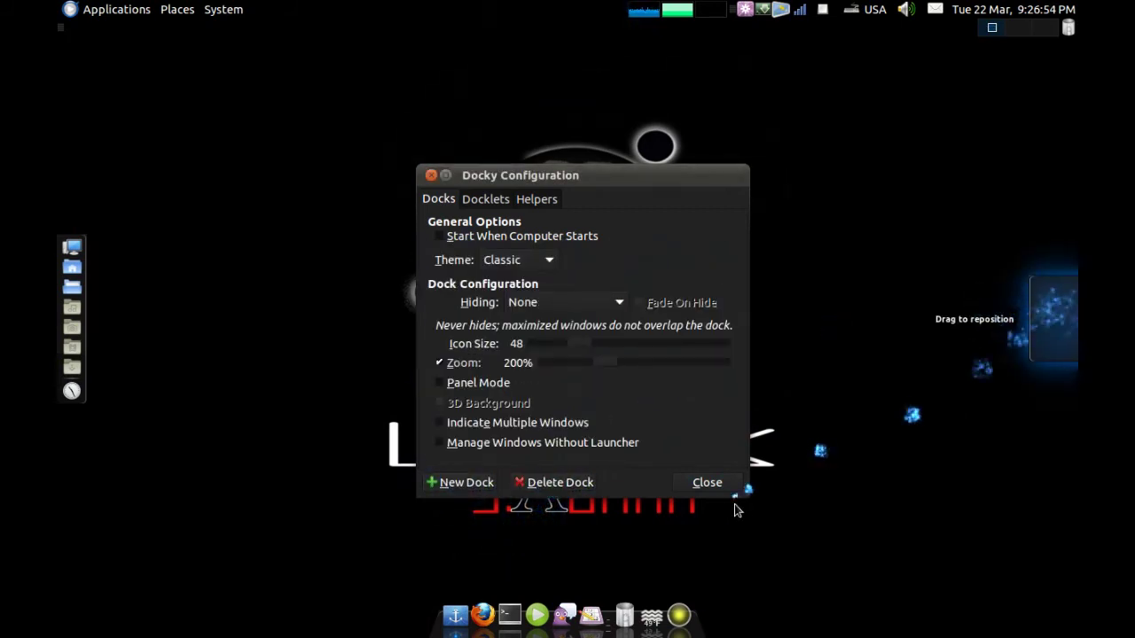
{"action": "left_click", "coordinate": [583, 482]}
{"action": "left_click", "coordinate": [702, 362]}
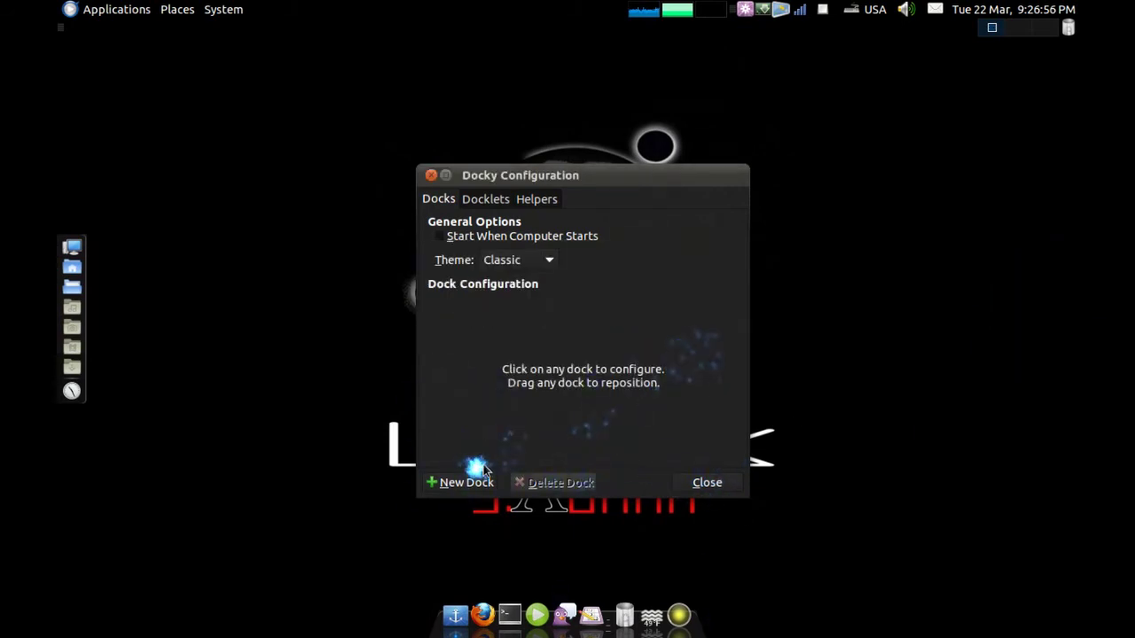
Examine the docklets available for the launcher dock and the filter choices for their list
{"action": "left_click", "coordinate": [511, 615]}
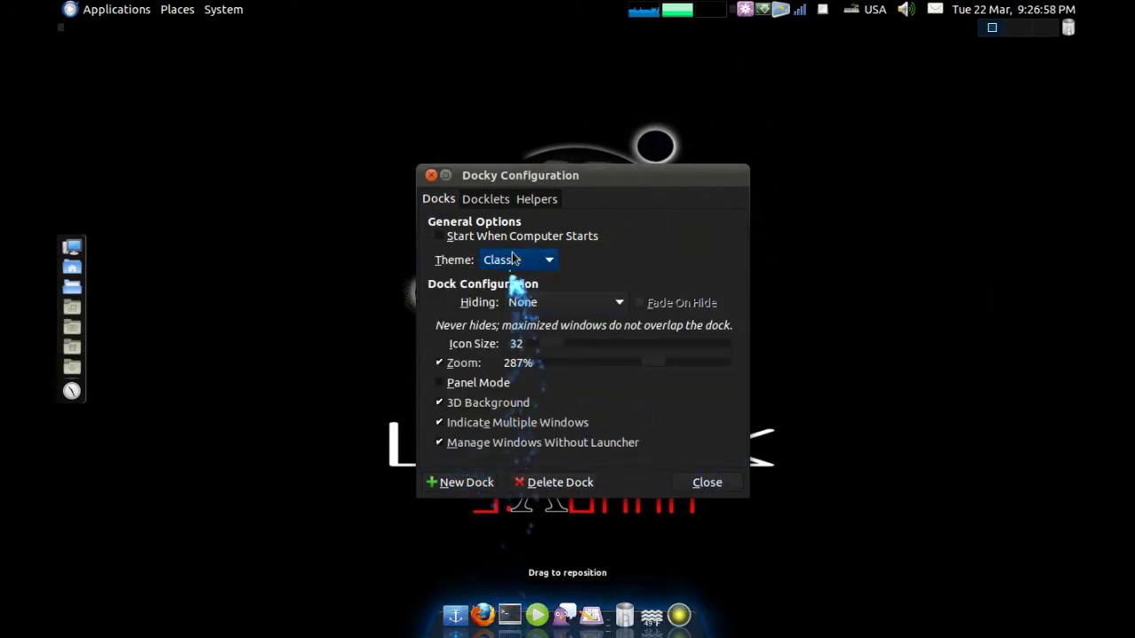
{"action": "left_click", "coordinate": [487, 199]}
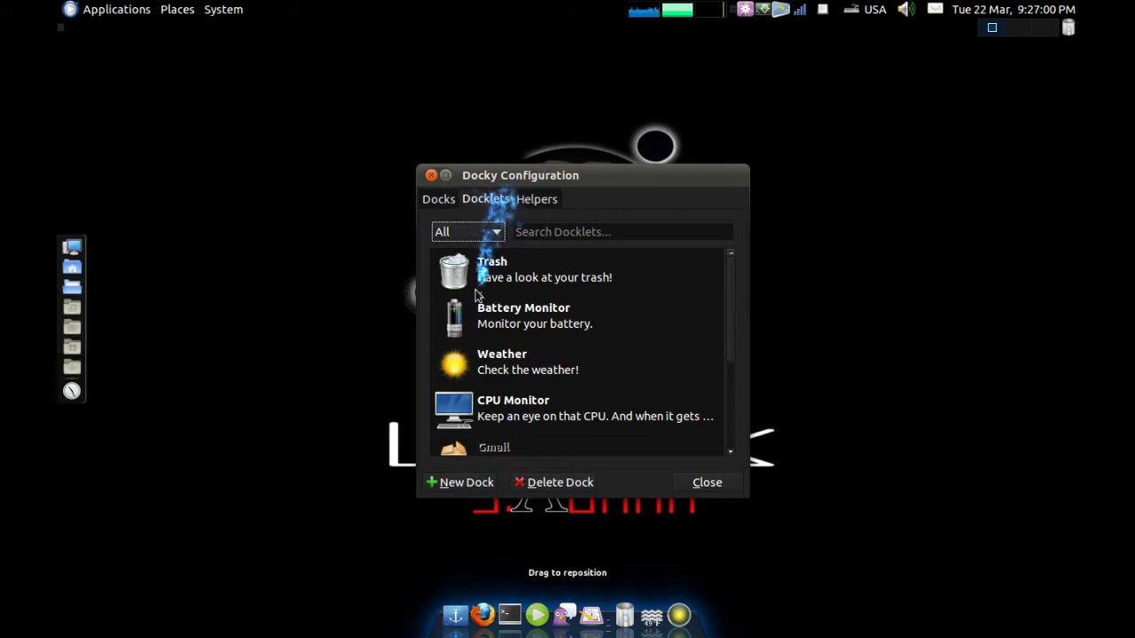
{"action": "scroll", "coordinate": [482, 331], "scroll_direction": "down", "scroll_amount": 5}
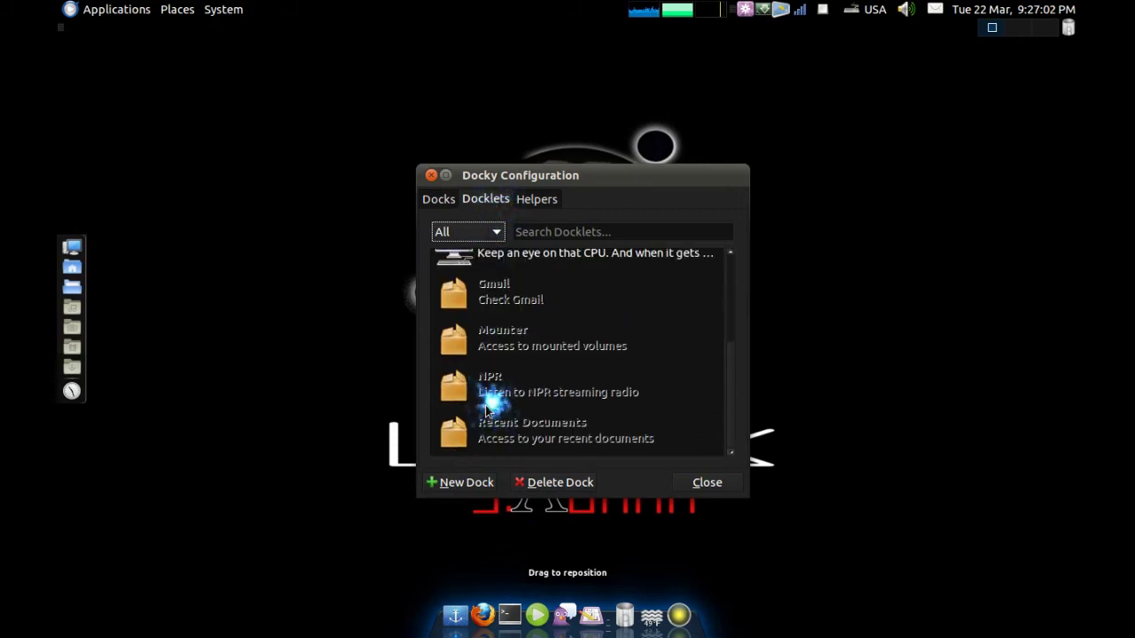
{"action": "scroll", "coordinate": [486, 409], "scroll_direction": "up", "scroll_amount": 4}
{"action": "scroll", "coordinate": [486, 409], "scroll_direction": "down", "scroll_amount": 4}
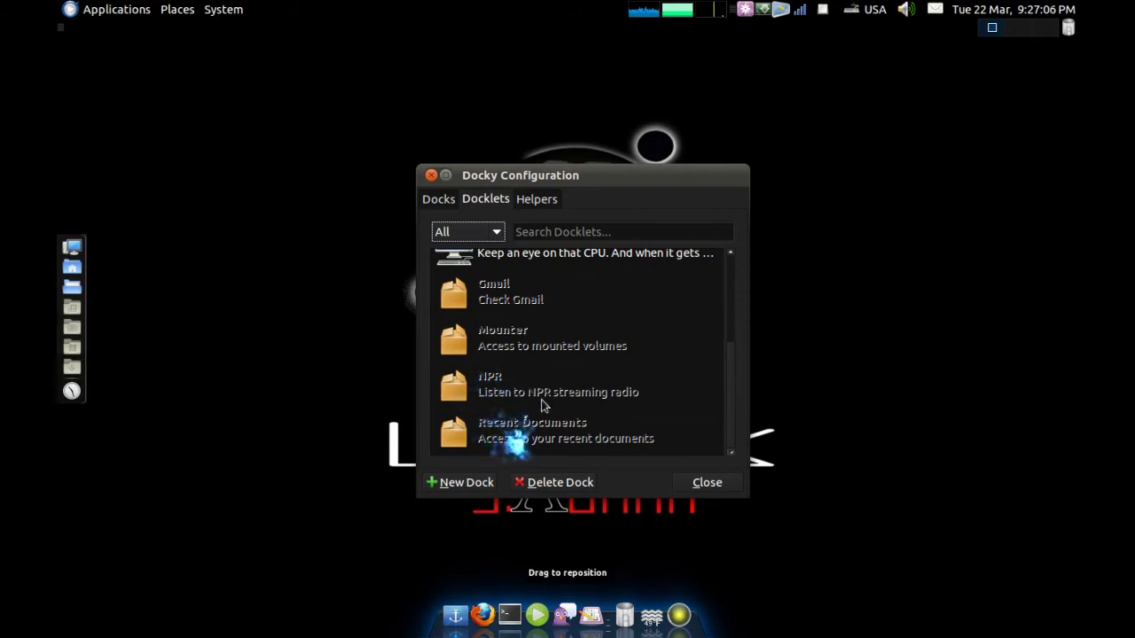
{"action": "left_click", "coordinate": [498, 233]}
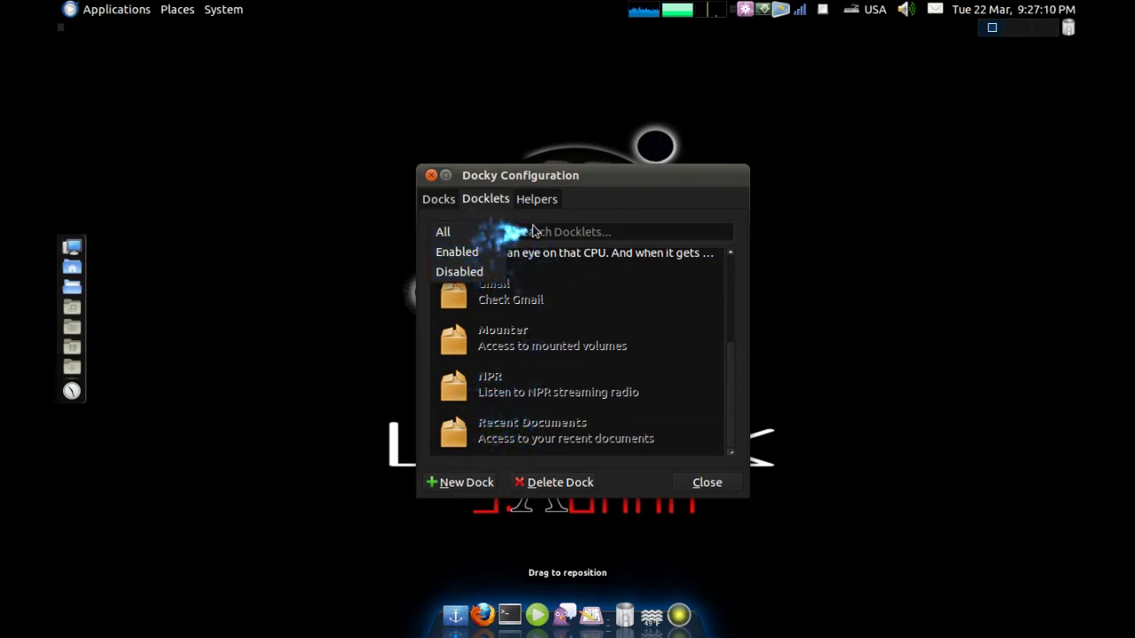
{"action": "left_click", "coordinate": [589, 224]}
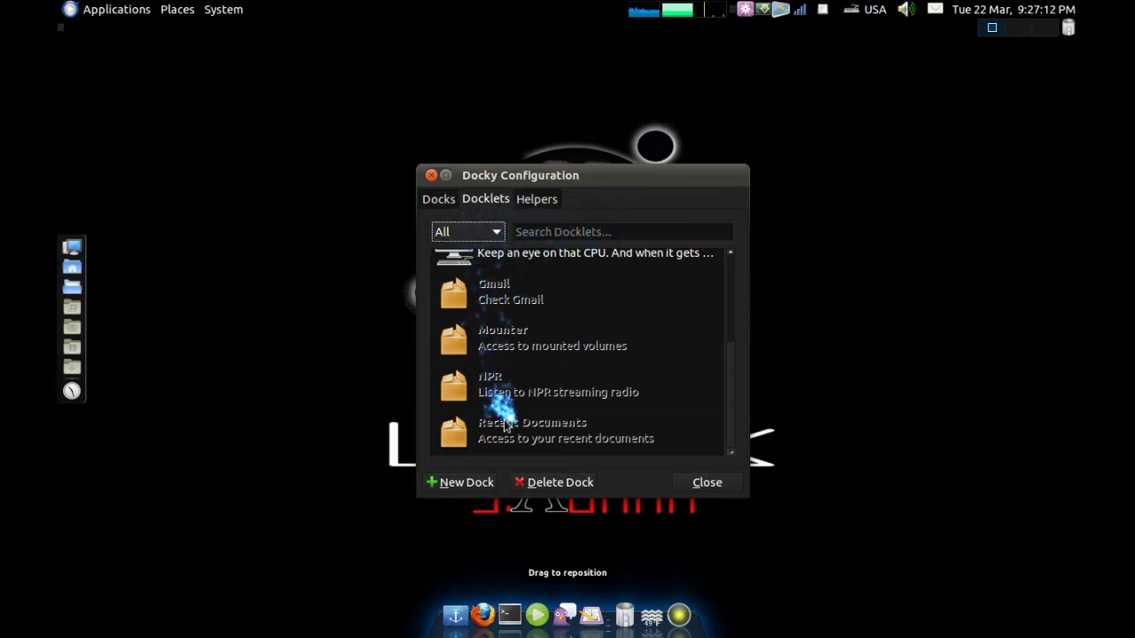
{"action": "scroll", "coordinate": [503, 419], "scroll_direction": "up", "scroll_amount": 4}
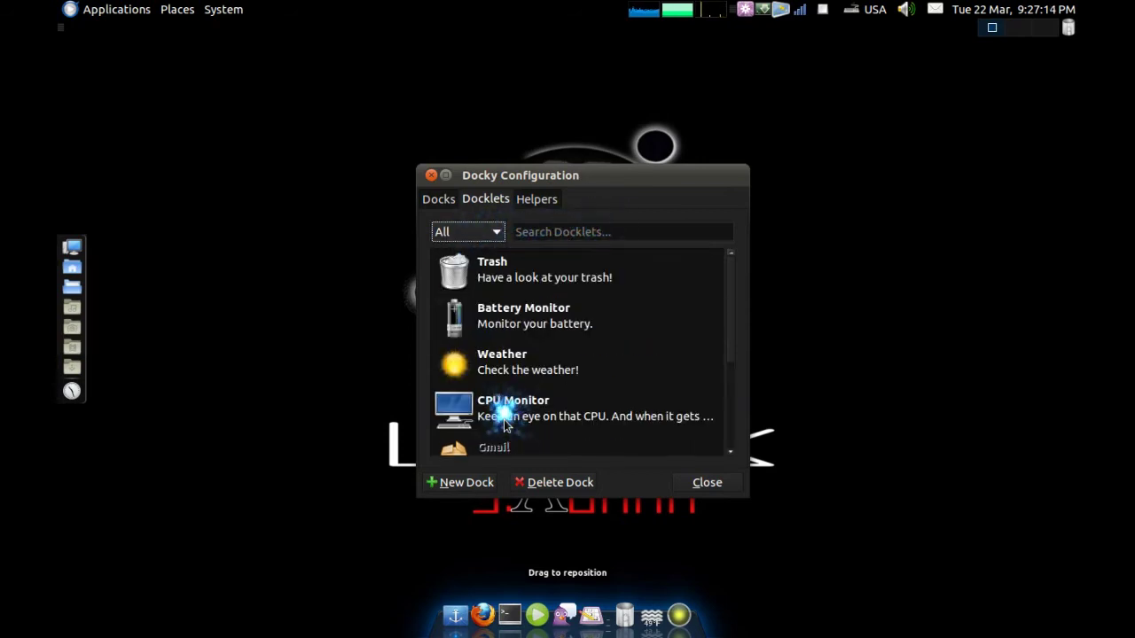
Look through the available helpers and the helper installation file chooser, and close the configuration window
{"action": "left_click", "coordinate": [534, 198]}
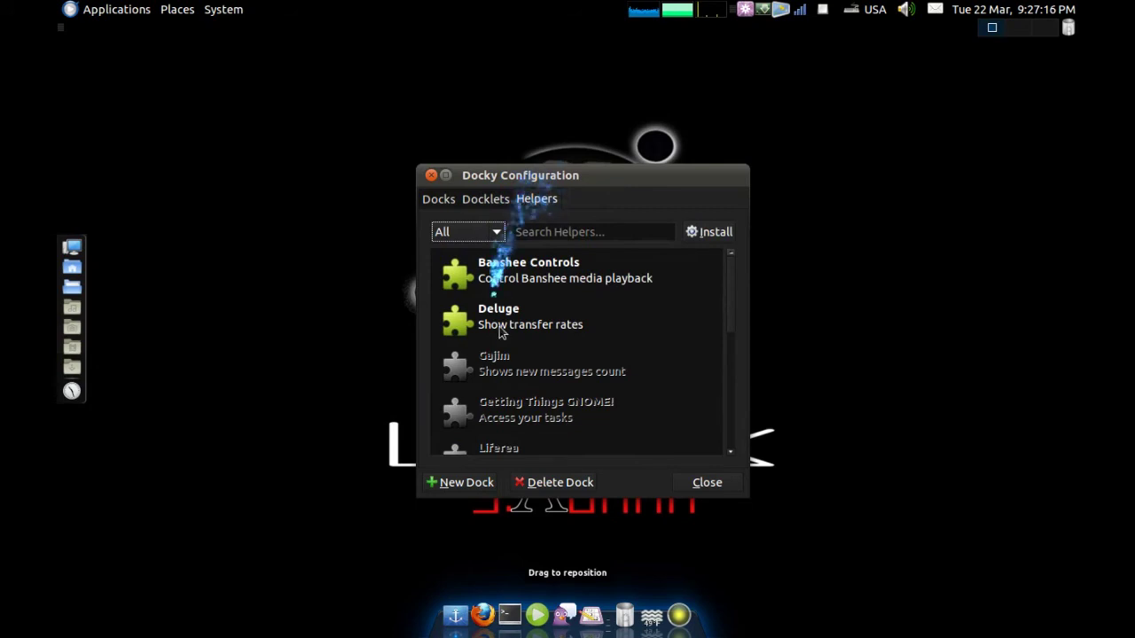
{"action": "scroll", "coordinate": [499, 345], "scroll_direction": "down", "scroll_amount": 6}
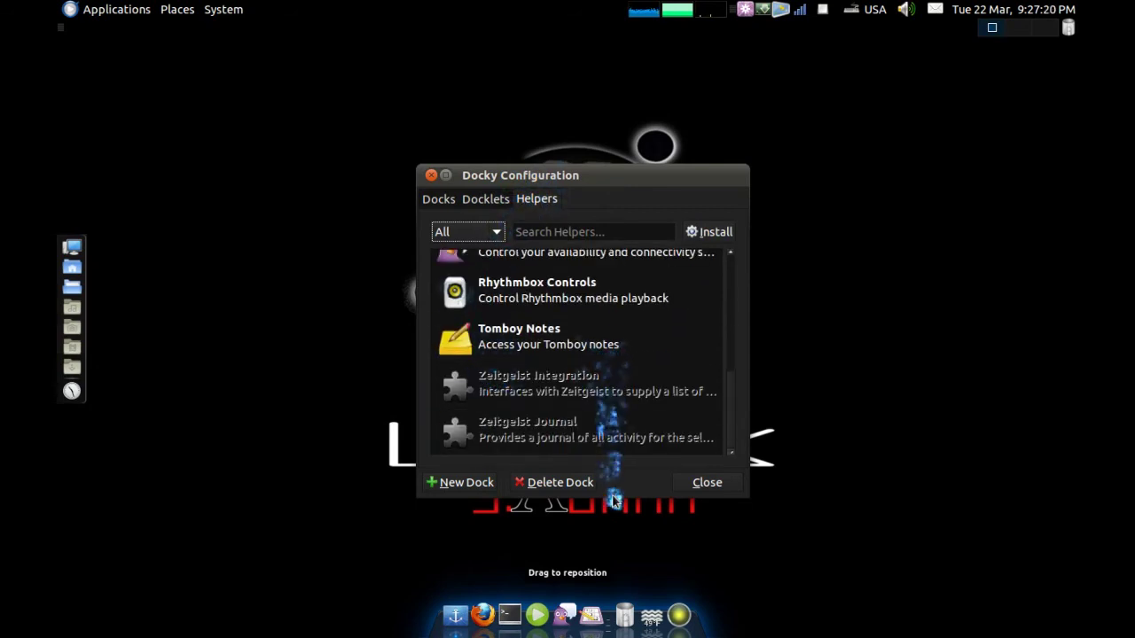
{"action": "scroll", "coordinate": [614, 436], "scroll_direction": "up", "scroll_amount": 6}
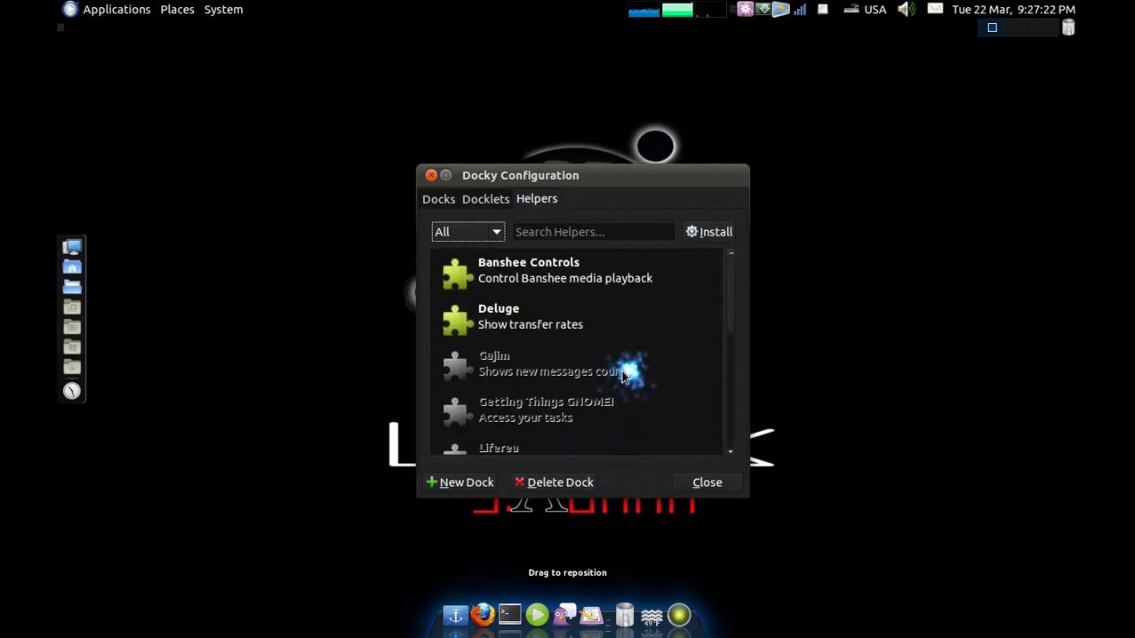
{"action": "left_click", "coordinate": [705, 232]}
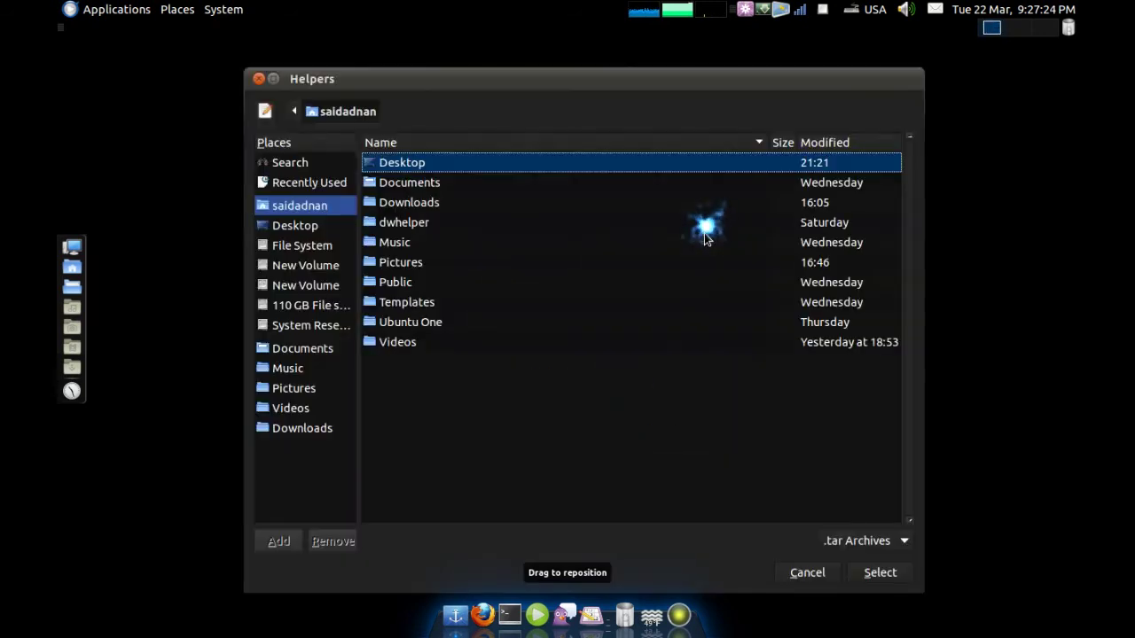
{"action": "left_click", "coordinate": [807, 571]}
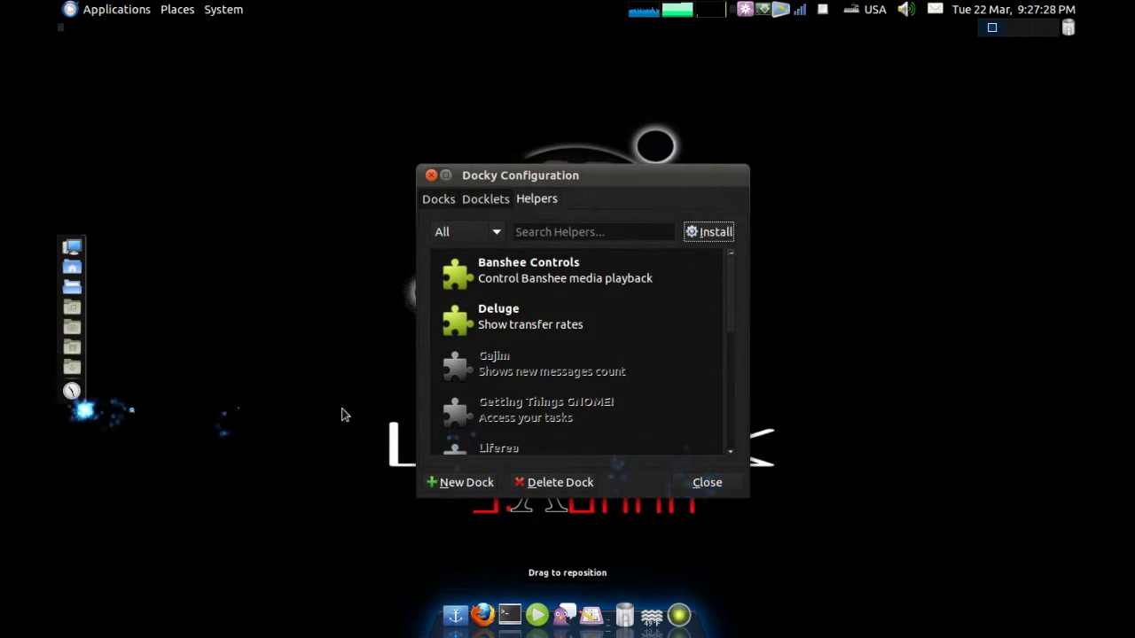
{"action": "left_click", "coordinate": [707, 482]}
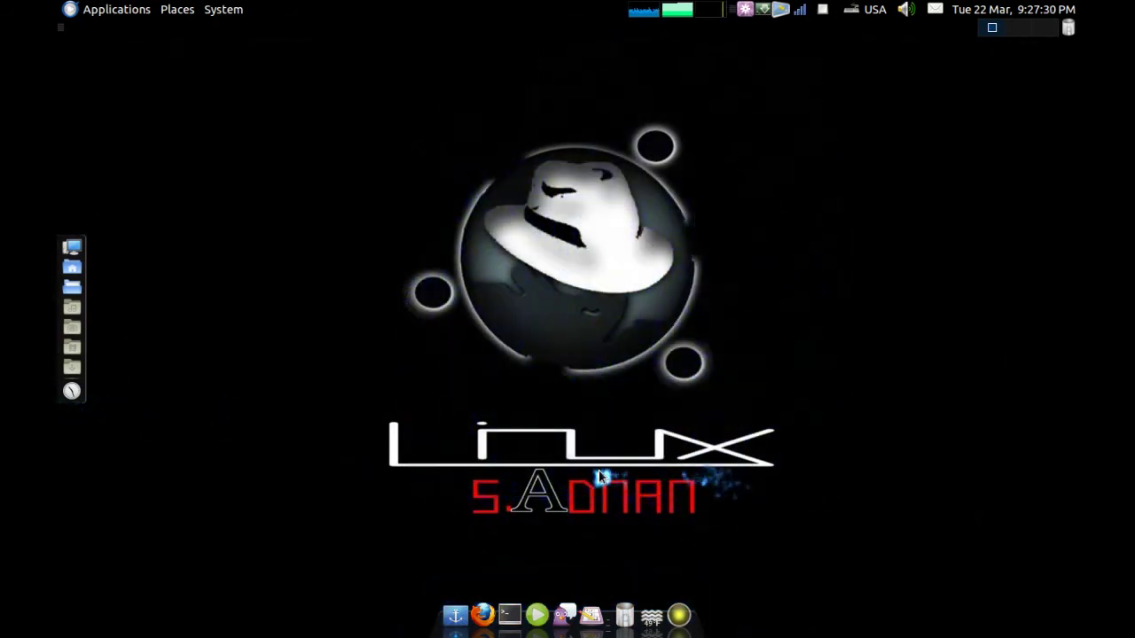
Launch Calculator from the Accessories applications and close it again
{"action": "left_click", "coordinate": [89, 9]}
{"action": "mouse_move", "coordinate": [86, 37]}
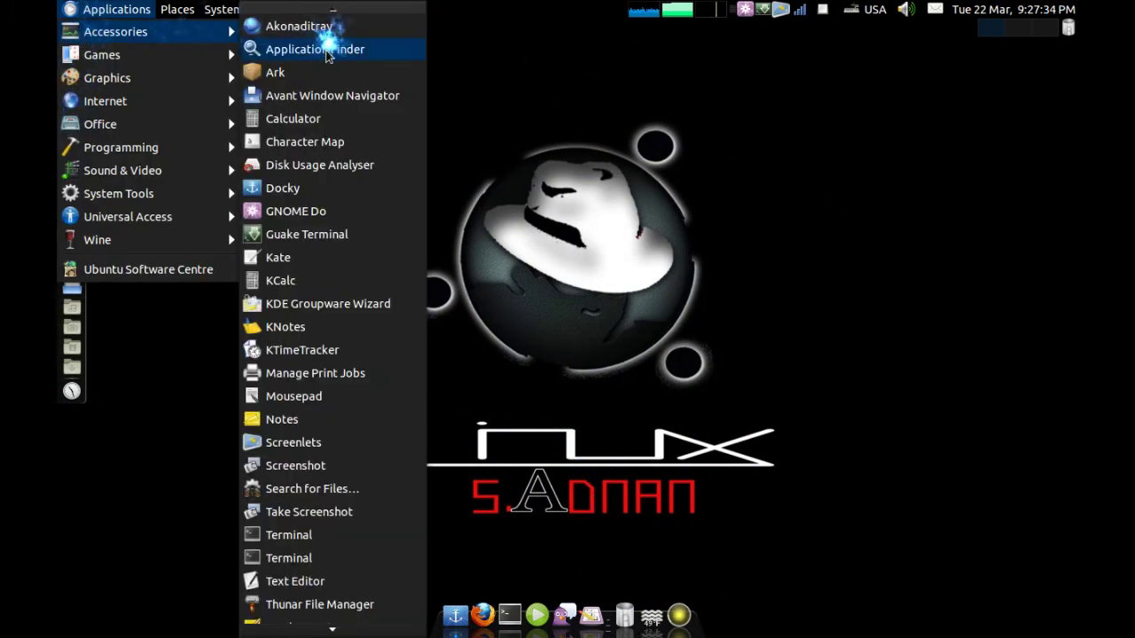
{"action": "left_click", "coordinate": [303, 127]}
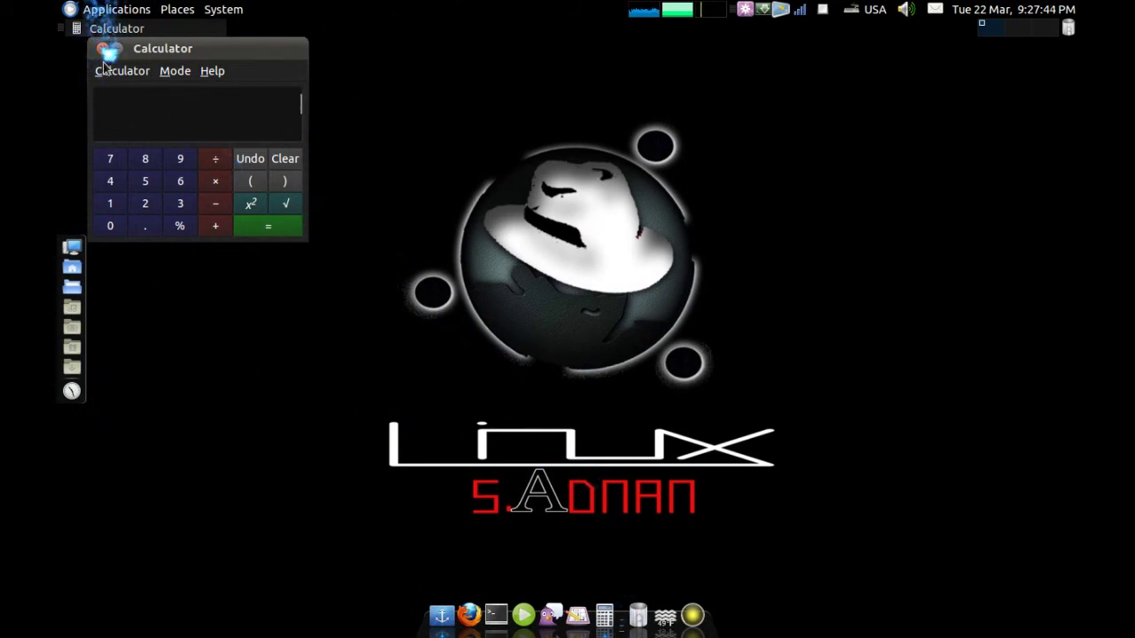
{"action": "left_click", "coordinate": [96, 30]}
Add the Calculator launcher from the Accessories applications to the dock, between Pidgin and Sudoku
{"action": "left_click", "coordinate": [115, 9]}
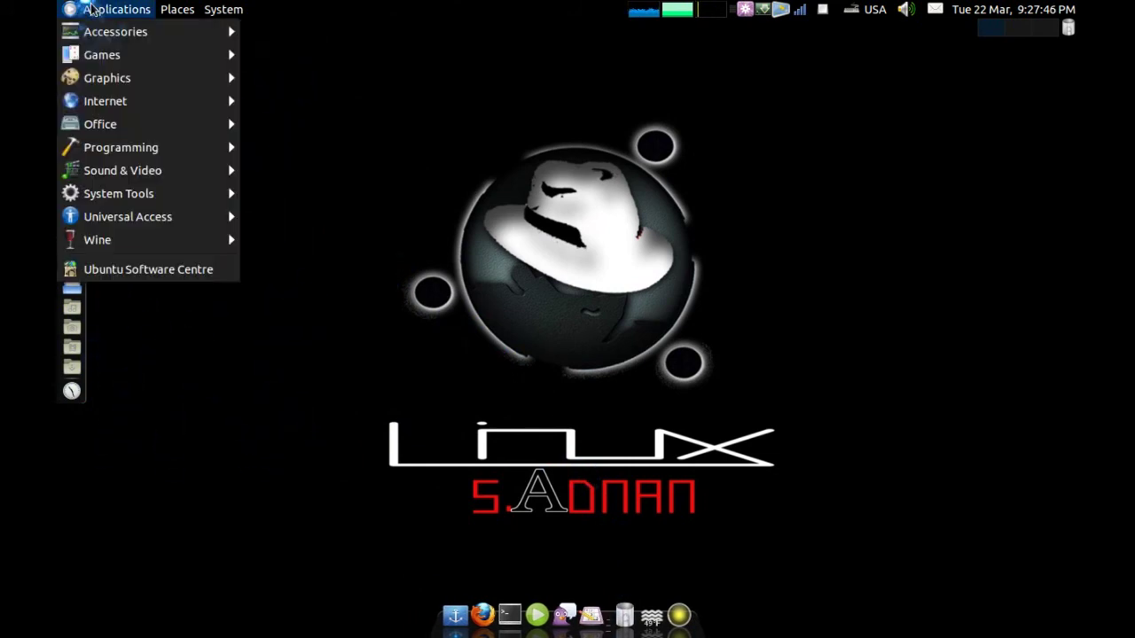
{"action": "mouse_move", "coordinate": [137, 39]}
{"action": "left_click", "coordinate": [297, 118]}
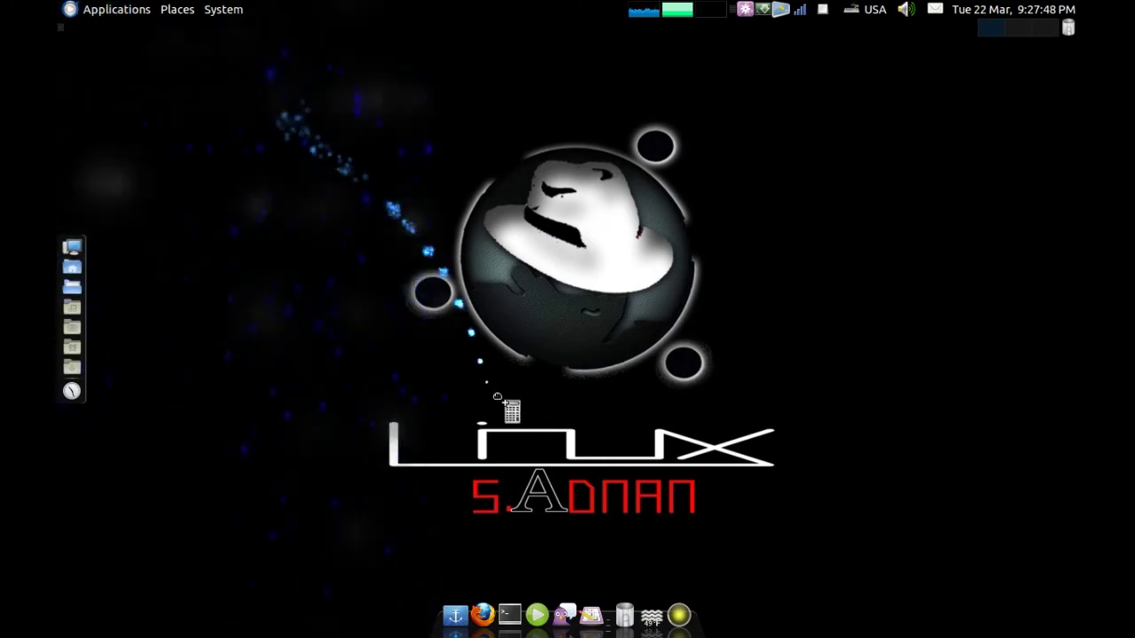
{"action": "left_click_drag", "start_coordinate": [532, 565], "coordinate": [577, 613]}
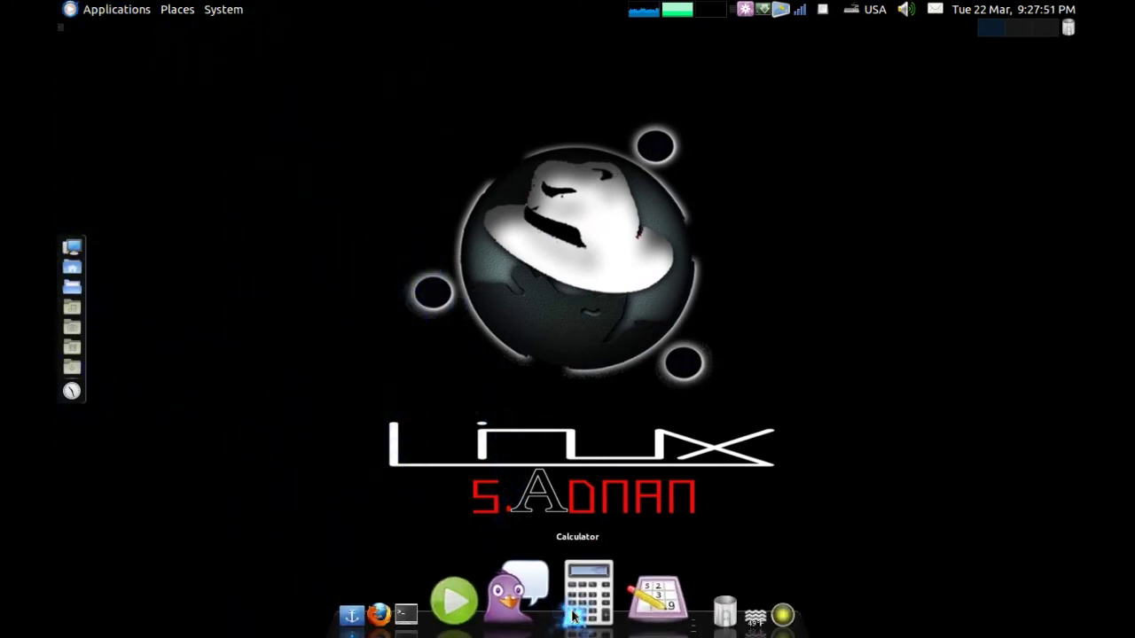
Add the Ubuntu Tweak launcher from the System Tools applications to the dock, between Pidgin and Calculator
{"action": "left_click", "coordinate": [123, 9]}
{"action": "mouse_move", "coordinate": [124, 32]}
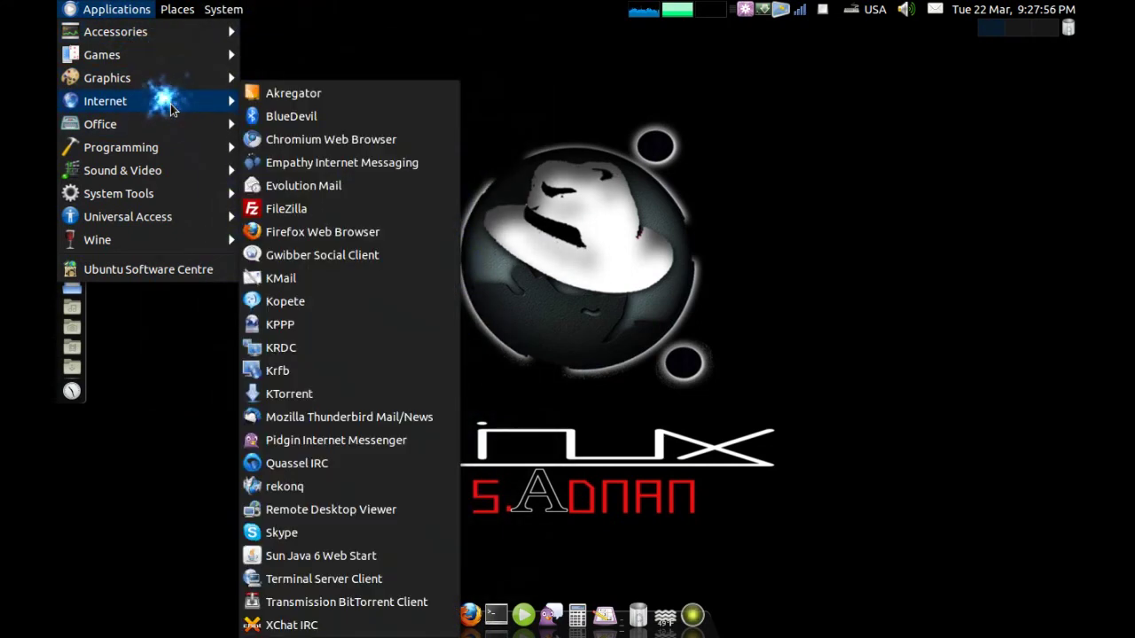
{"action": "mouse_move", "coordinate": [174, 130]}
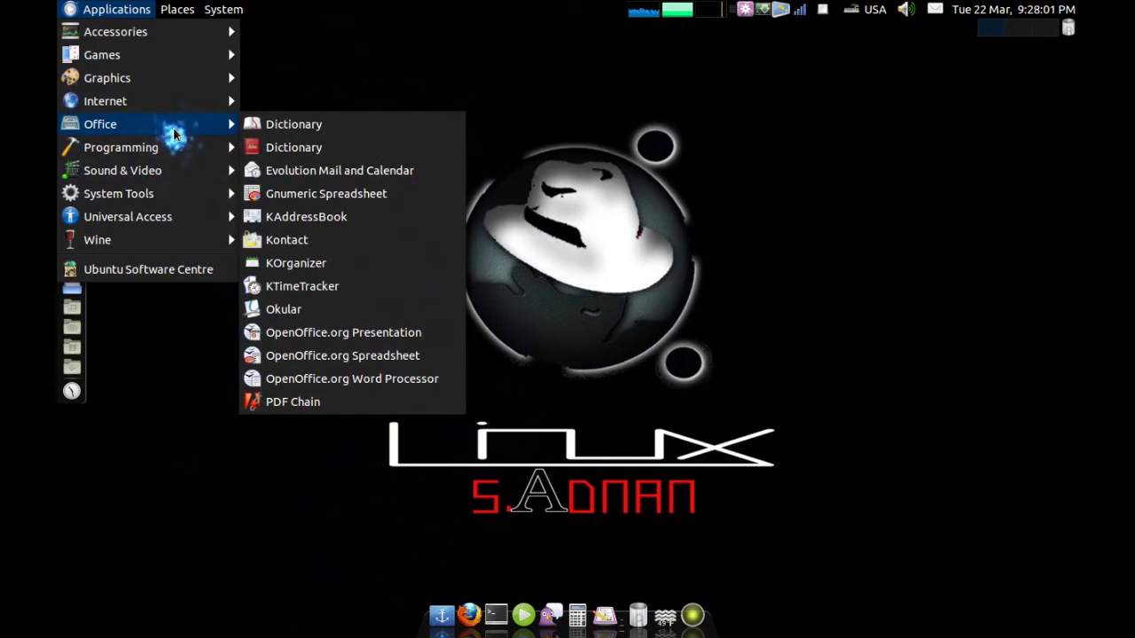
{"action": "mouse_move", "coordinate": [167, 48]}
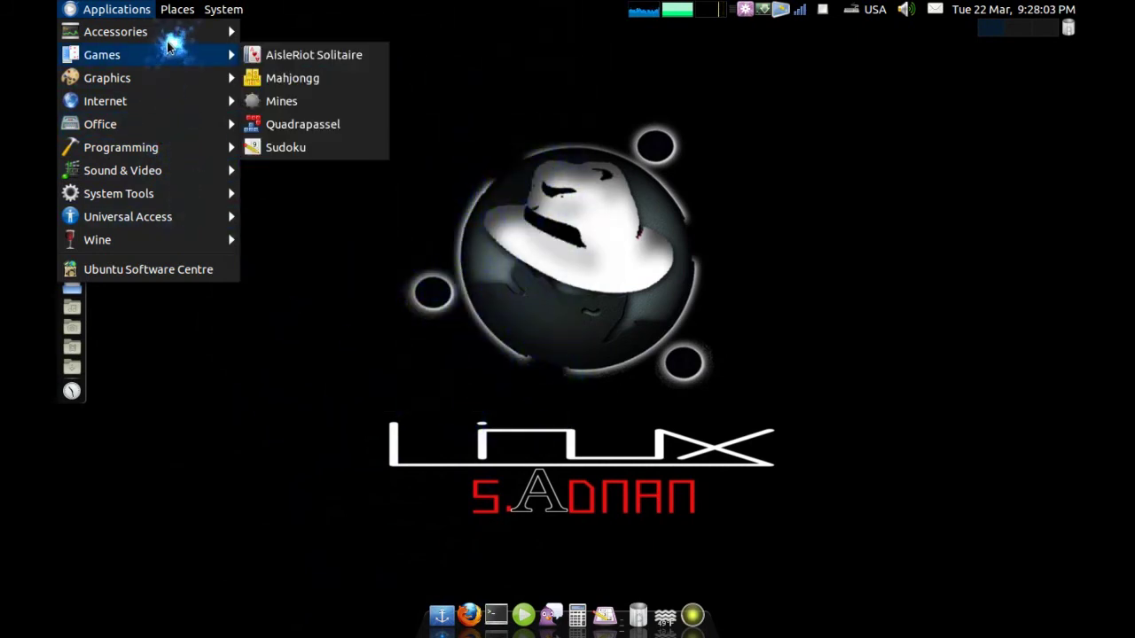
{"action": "mouse_move", "coordinate": [177, 193]}
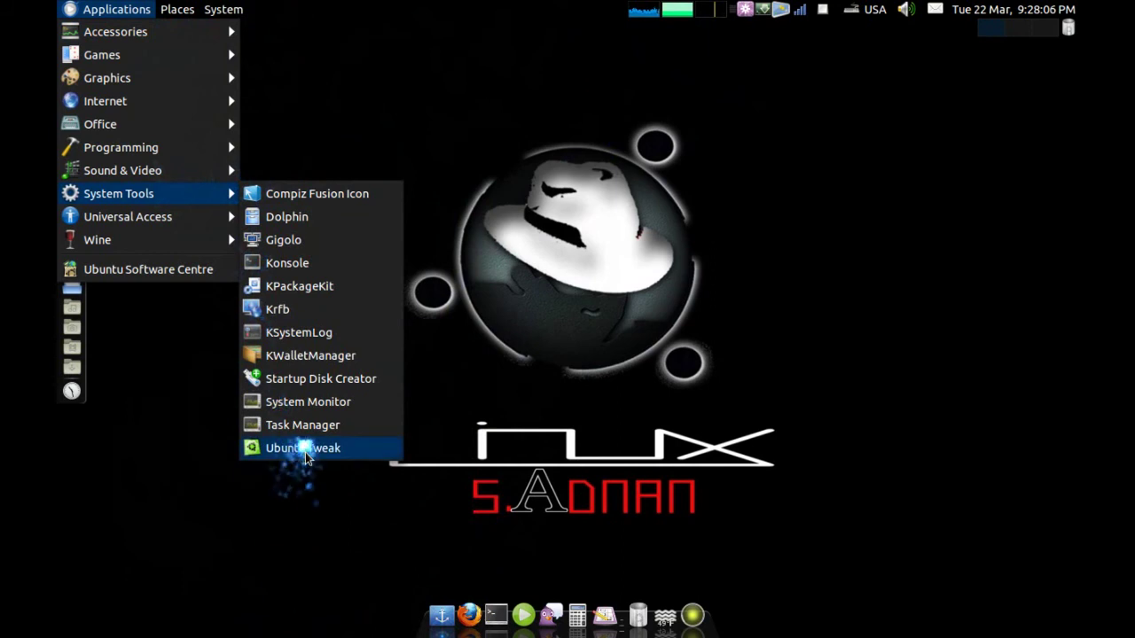
{"action": "left_click_drag", "start_coordinate": [307, 457], "coordinate": [563, 614]}
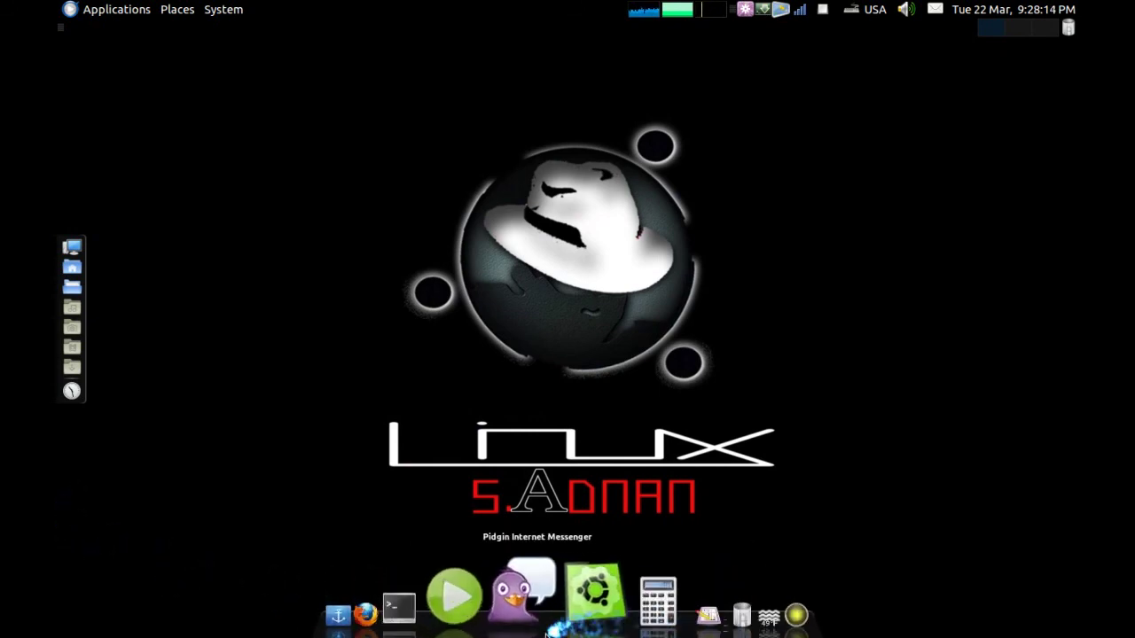
Set the bottom dock's icon zoom to 127% in the Docky configuration and close the configuration window
{"action": "left_click", "coordinate": [423, 628]}
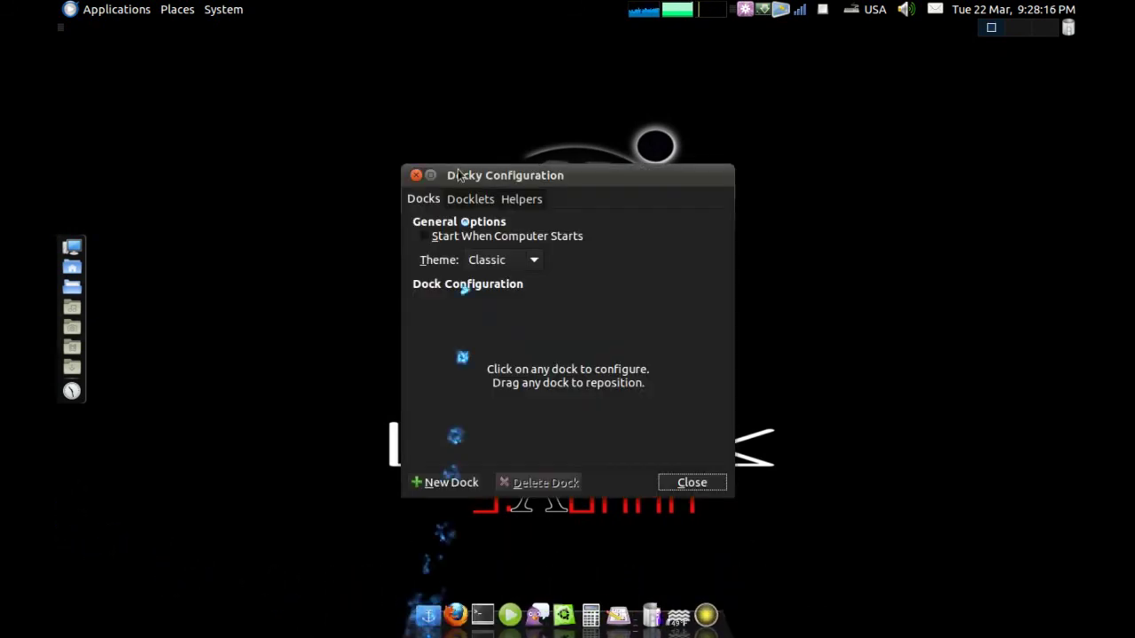
{"action": "left_click", "coordinate": [467, 603]}
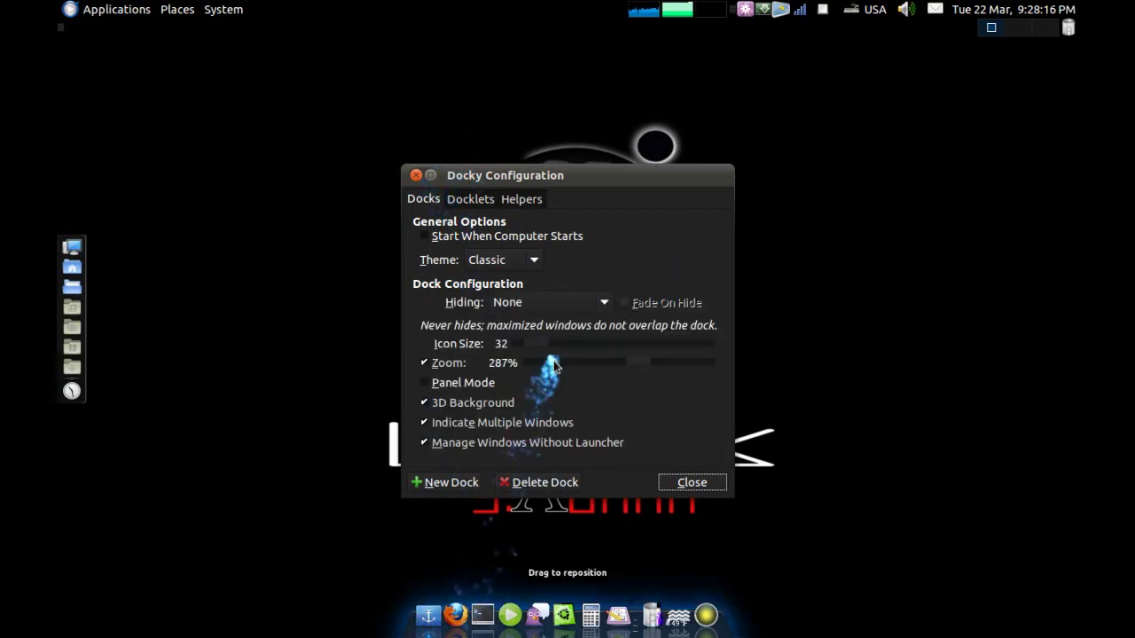
{"action": "left_click", "coordinate": [591, 366]}
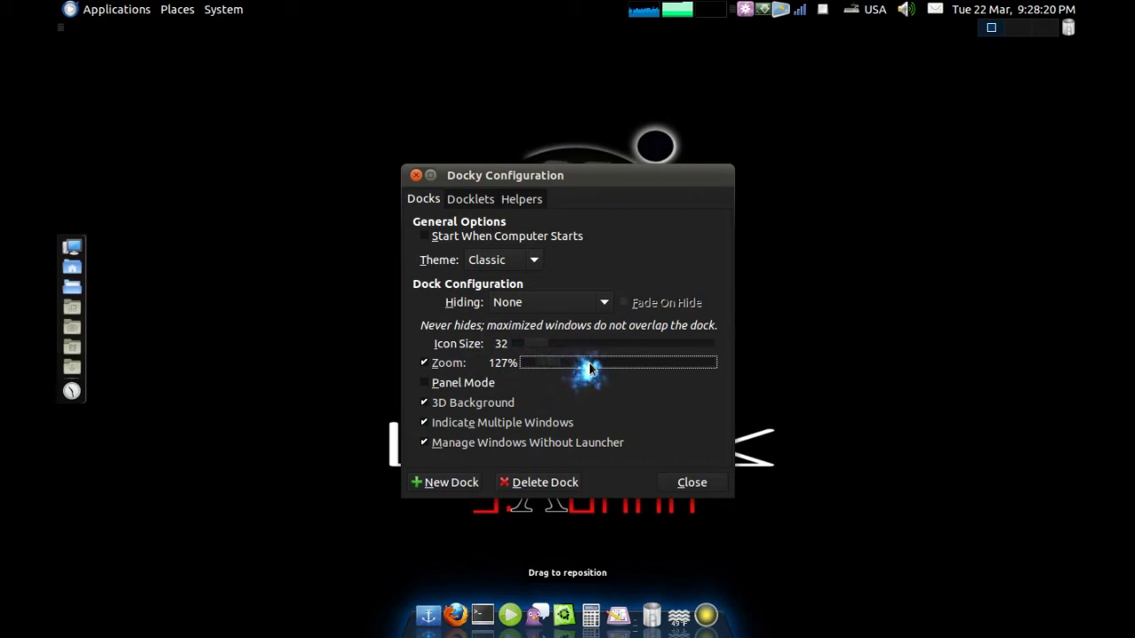
{"action": "left_click", "coordinate": [415, 181]}
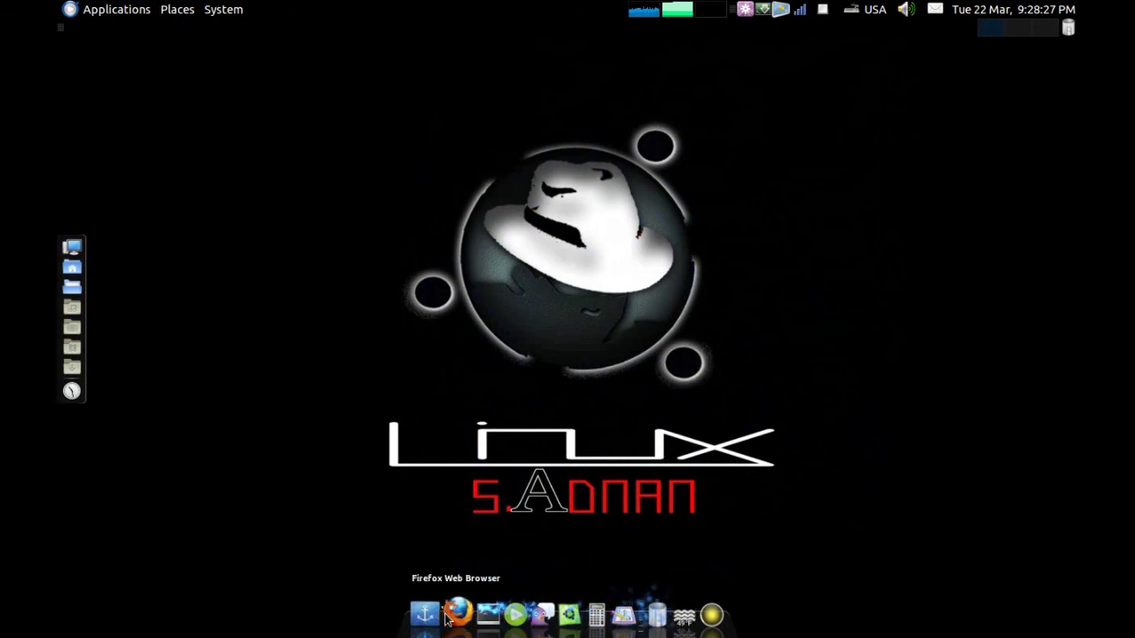
Add the Skype launcher from the Internet applications to the dock, just before Pidgin
{"action": "left_click", "coordinate": [102, 9]}
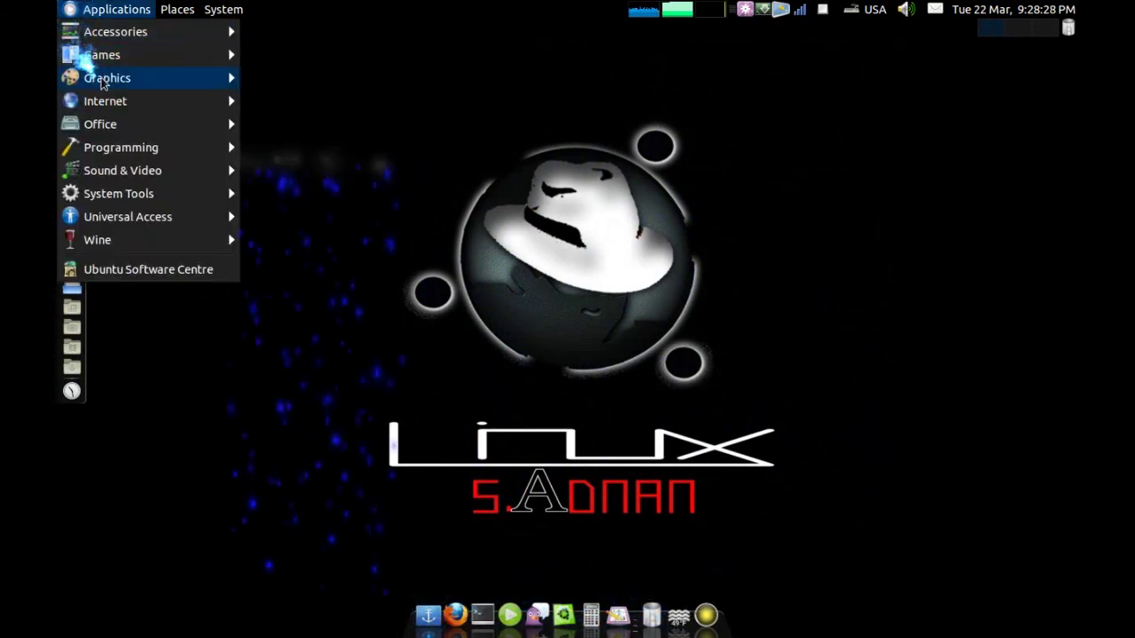
{"action": "mouse_move", "coordinate": [165, 104]}
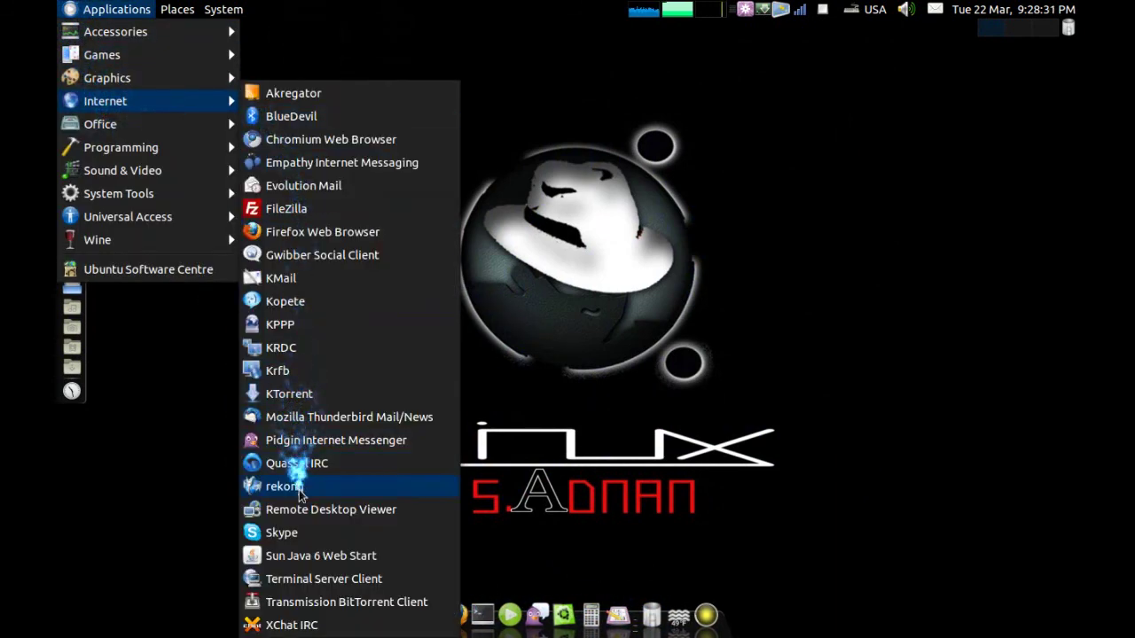
{"action": "left_click_drag", "start_coordinate": [286, 532], "coordinate": [530, 622]}
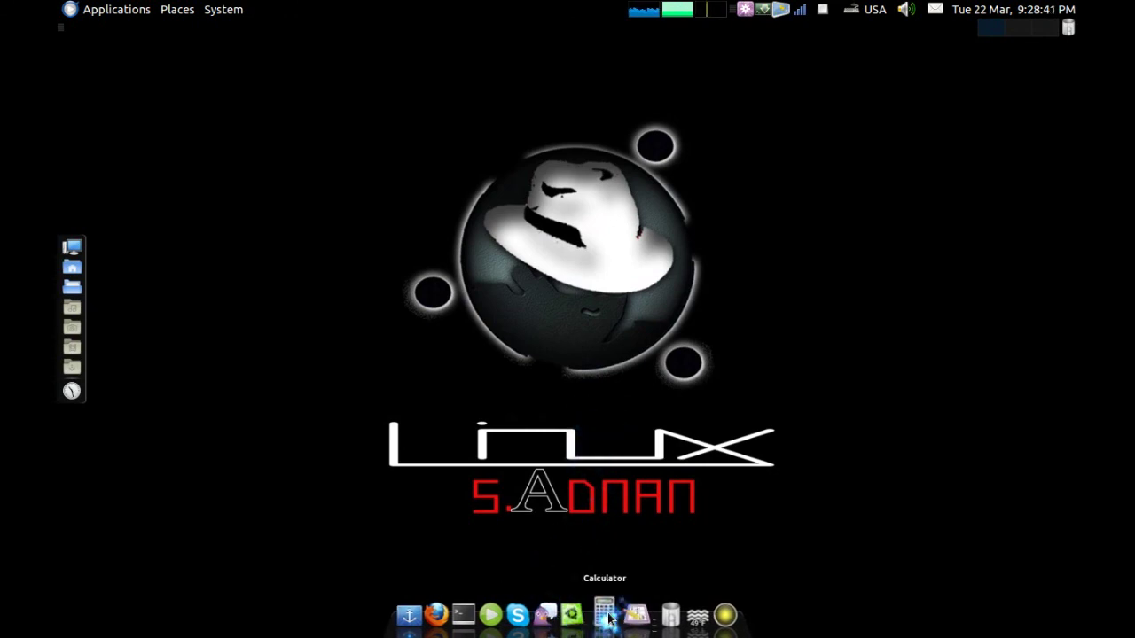
Remove the Calculator and Sudoku launchers from the dock
{"action": "left_click_drag", "start_coordinate": [608, 618], "coordinate": [607, 441]}
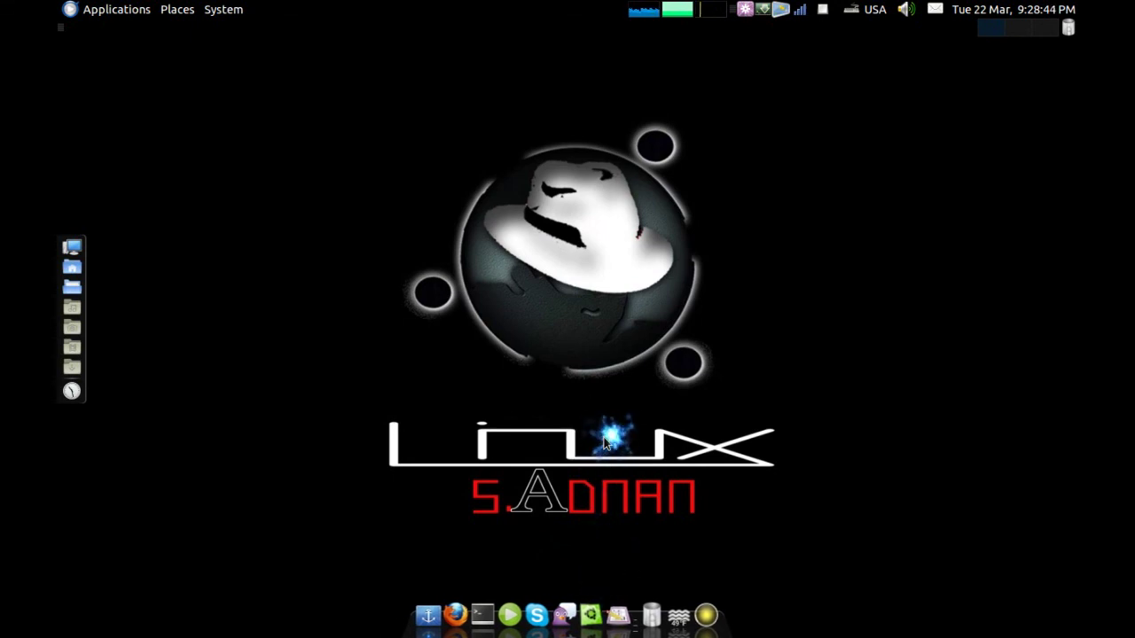
{"action": "left_click_drag", "start_coordinate": [616, 613], "coordinate": [618, 466]}
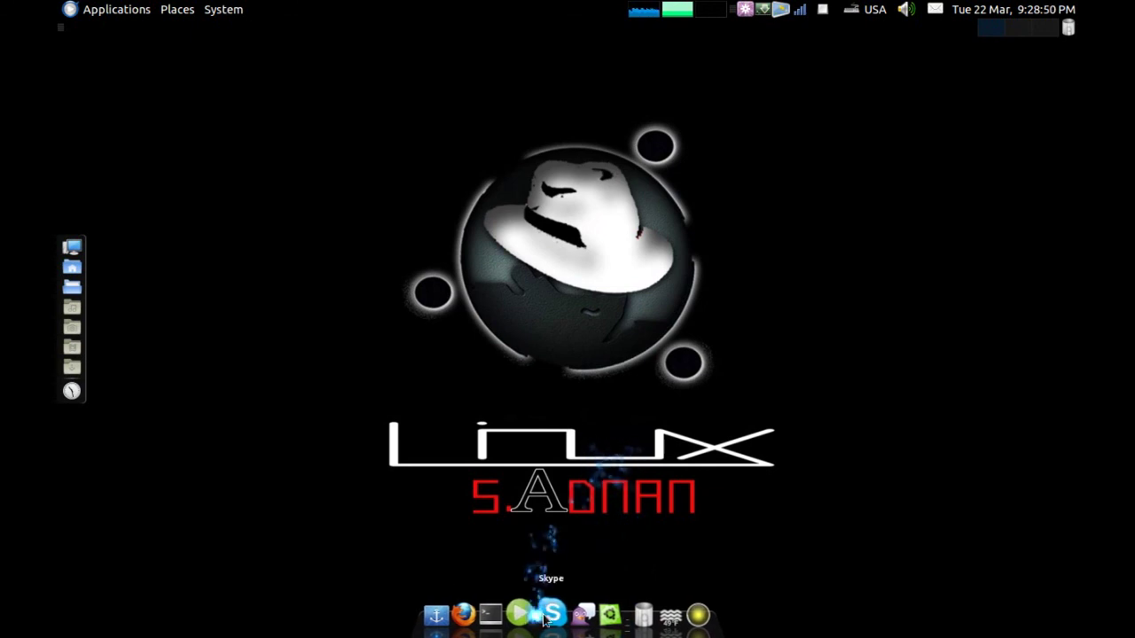
{"action": "left_click", "coordinate": [476, 626]}
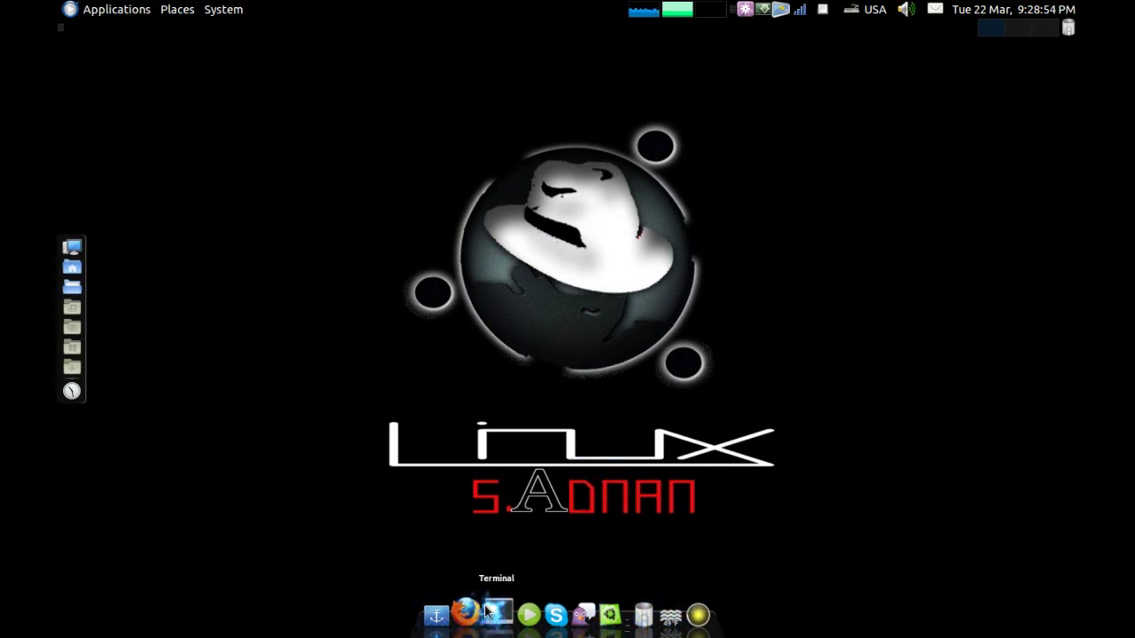